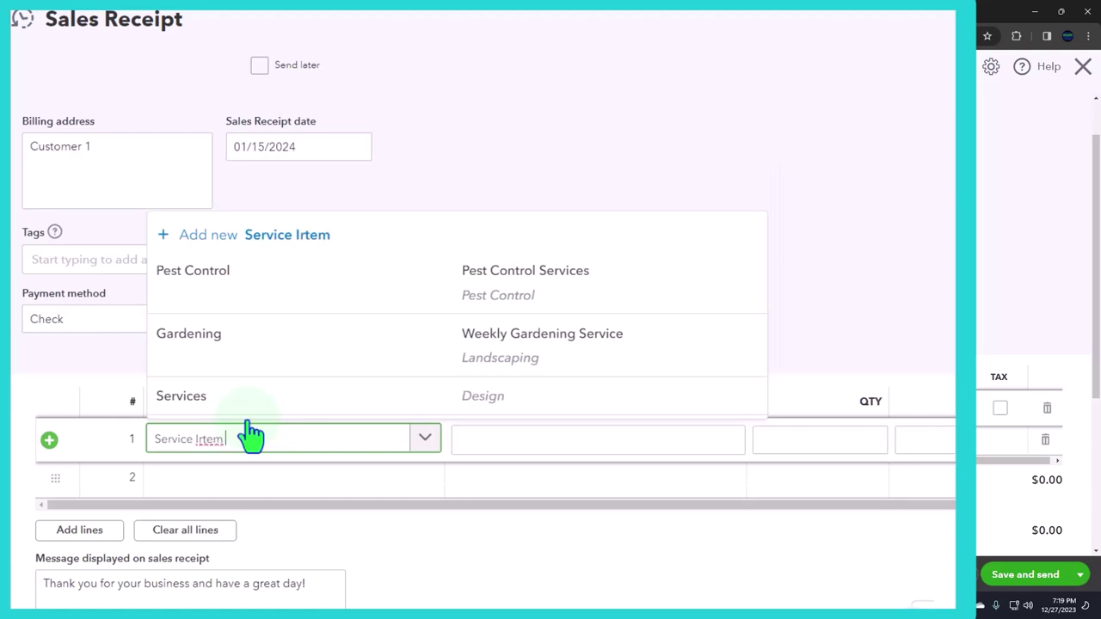
Step: Add a new product/service named Service Item 1 from the receipt's first line and set its type to Service
{"action": "type", "text": "em"}
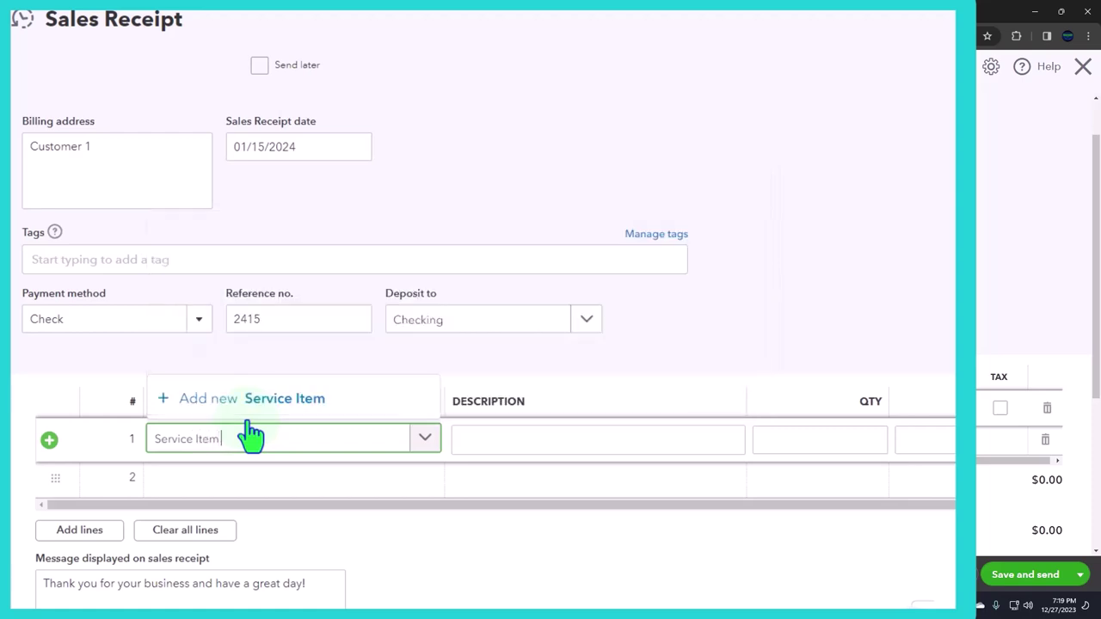
{"action": "key", "text": "Tab"}
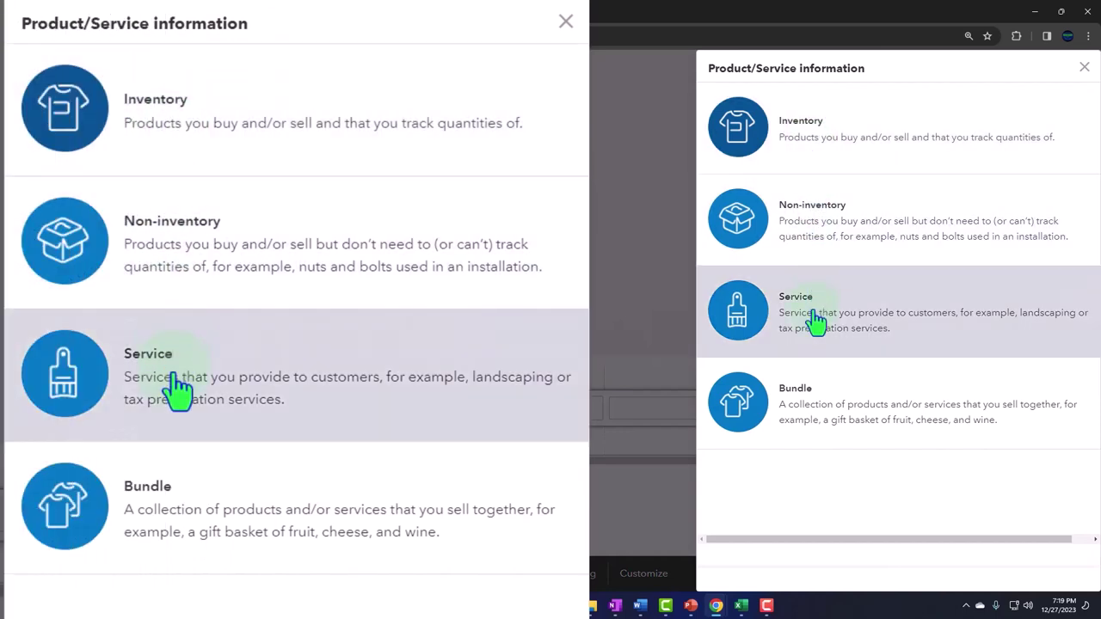
{"action": "left_click", "coordinate": [811, 310]}
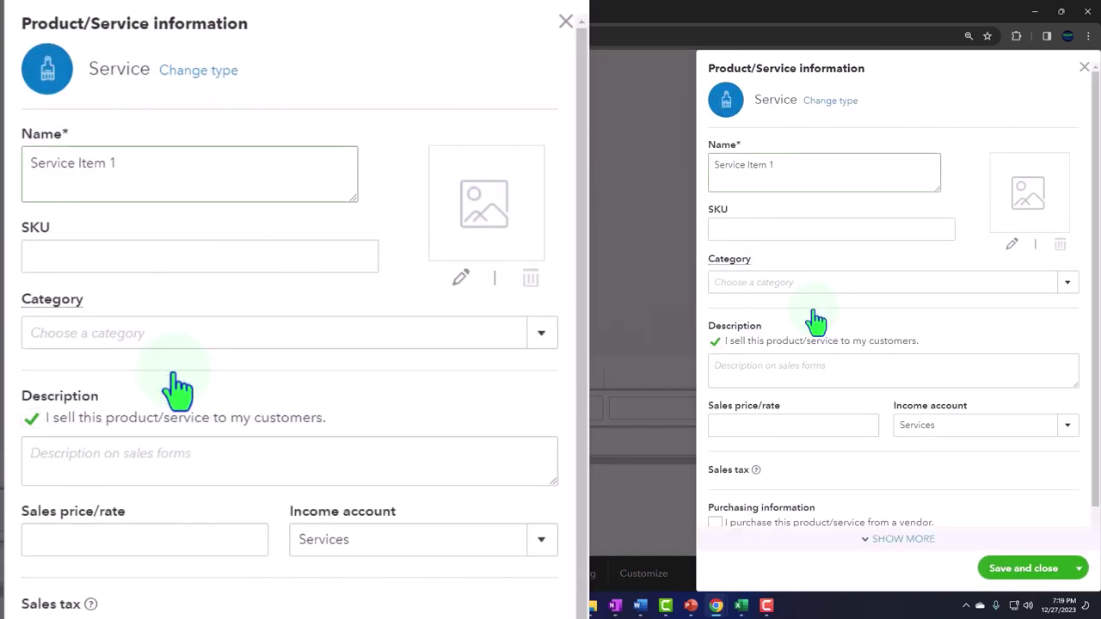
Step: Copy the name Service Item 1 into the item's sales description and set its sales price/rate to 150
{"action": "triple_click", "coordinate": [755, 165]}
{"action": "key", "text": "ctrl+c"}
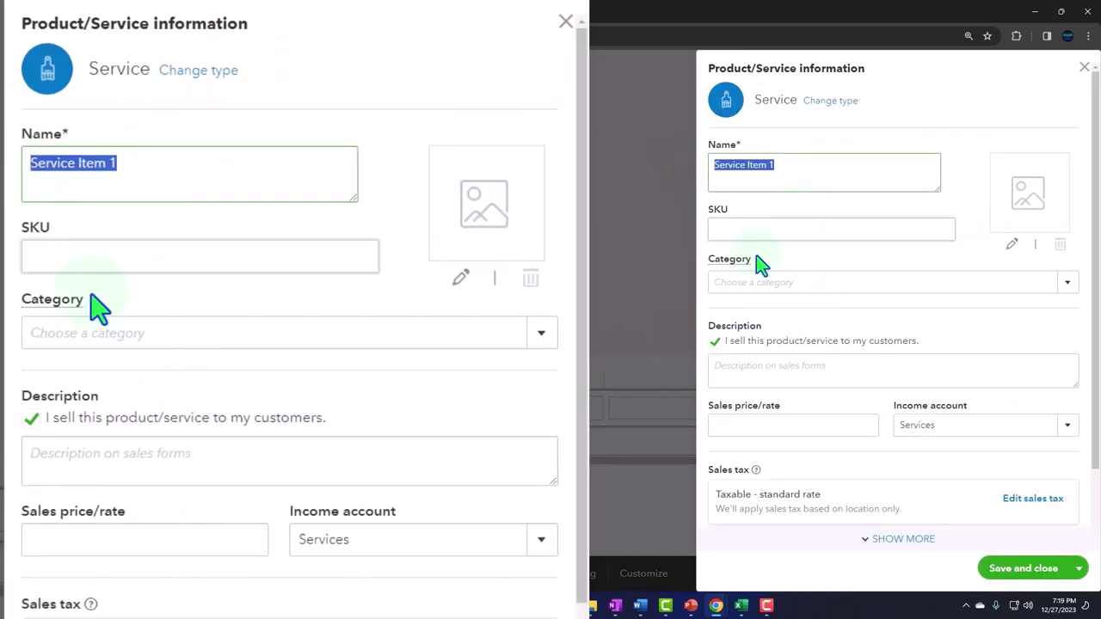
{"action": "left_click", "coordinate": [777, 366]}
{"action": "key", "text": "ctrl+v"}
{"action": "scroll", "coordinate": [779, 361], "scroll_direction": "down", "scroll_amount": 1}
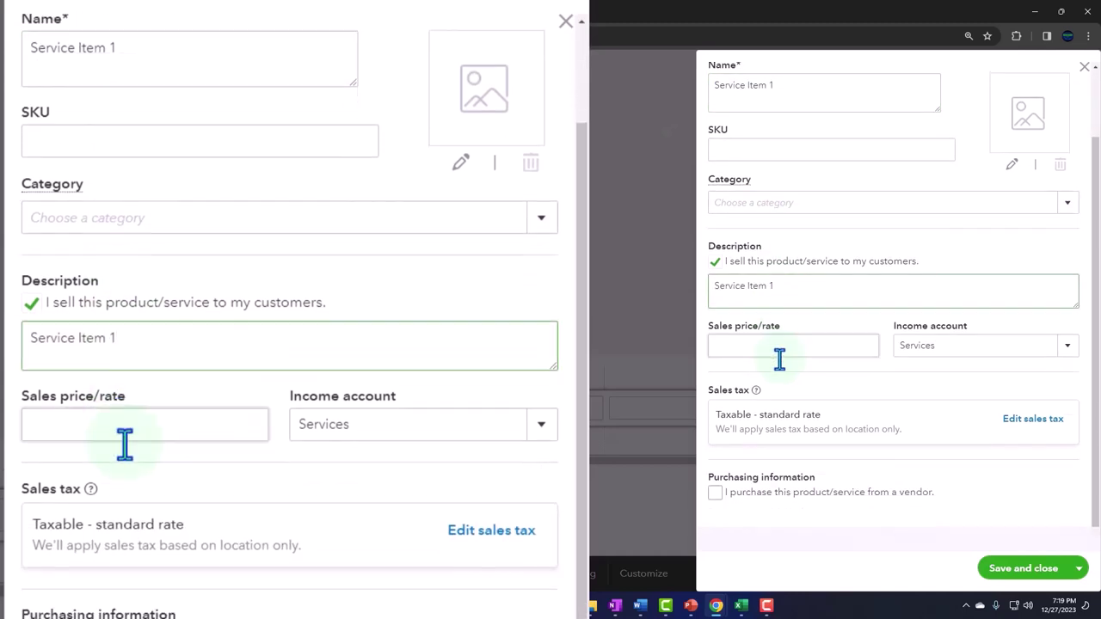
{"action": "left_click", "coordinate": [766, 345]}
{"action": "type", "text": "150"}
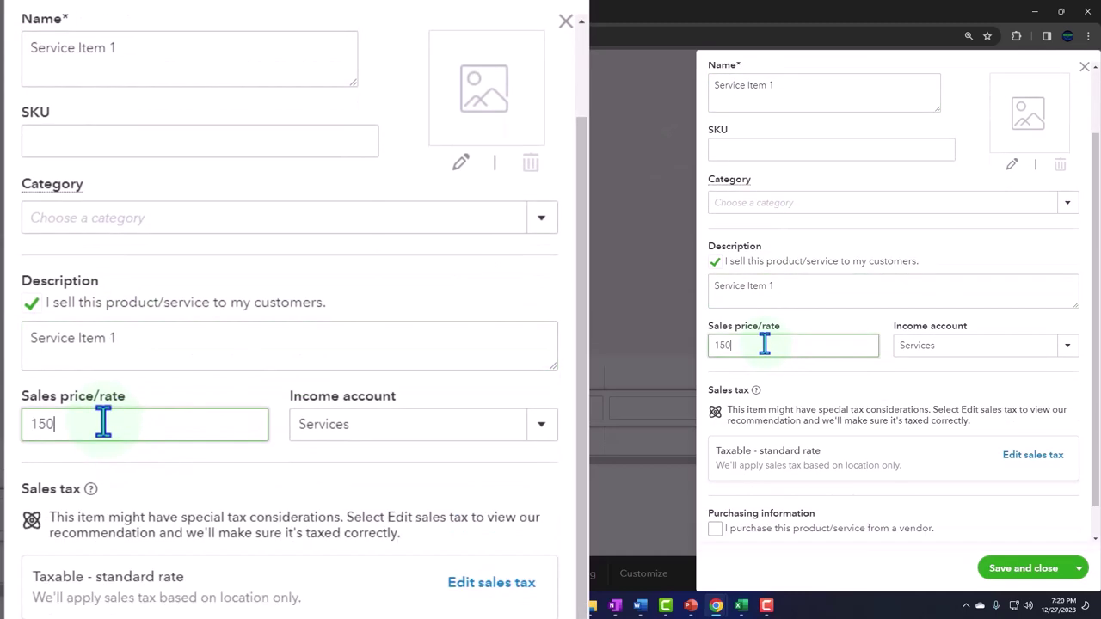
{"action": "key", "text": "Tab"}
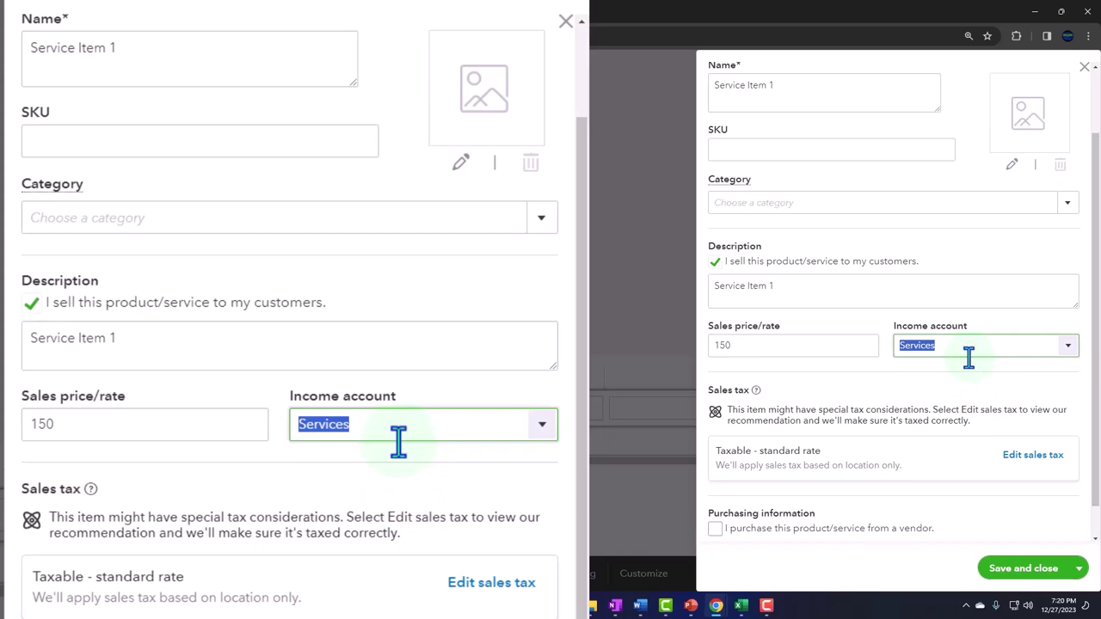
Step: Set the item's sales tax to Nontaxable, then save the new service item to the receipt
{"action": "scroll", "coordinate": [946, 396], "scroll_direction": "down", "scroll_amount": 1}
{"action": "left_click", "coordinate": [927, 421]}
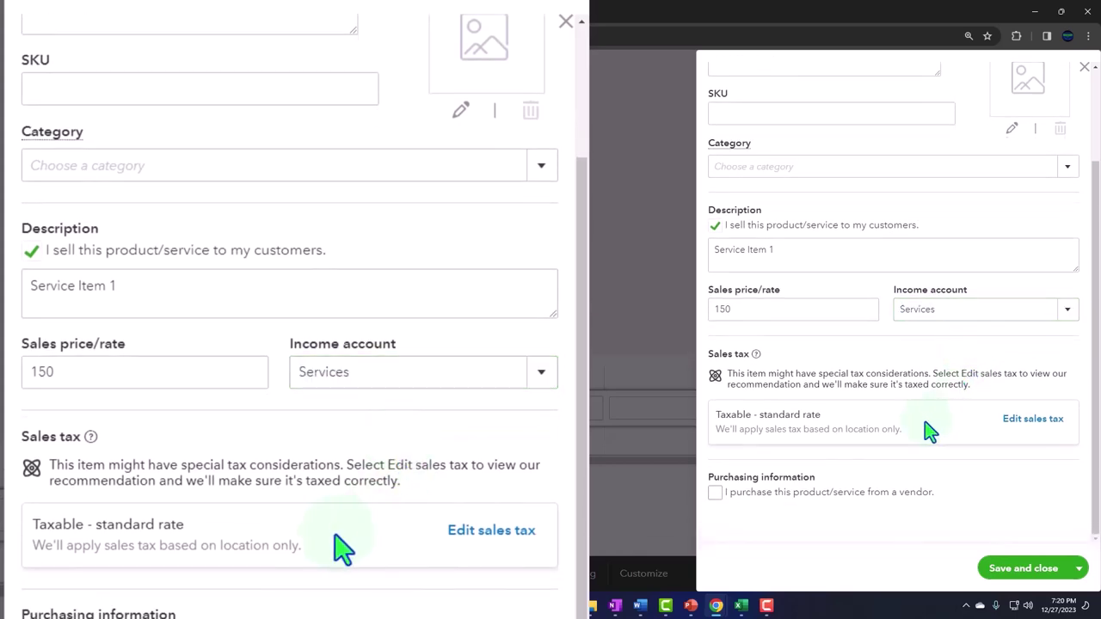
{"action": "left_click", "coordinate": [1016, 420]}
{"action": "scroll", "coordinate": [877, 344], "scroll_direction": "down", "scroll_amount": 6}
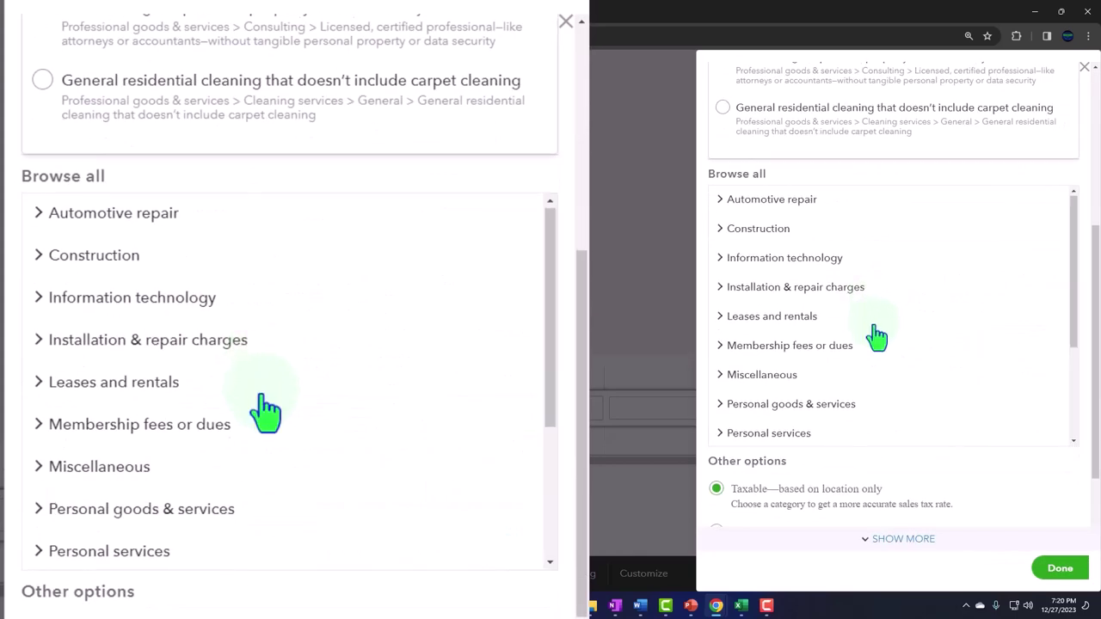
{"action": "scroll", "coordinate": [777, 463], "scroll_direction": "down", "scroll_amount": 2}
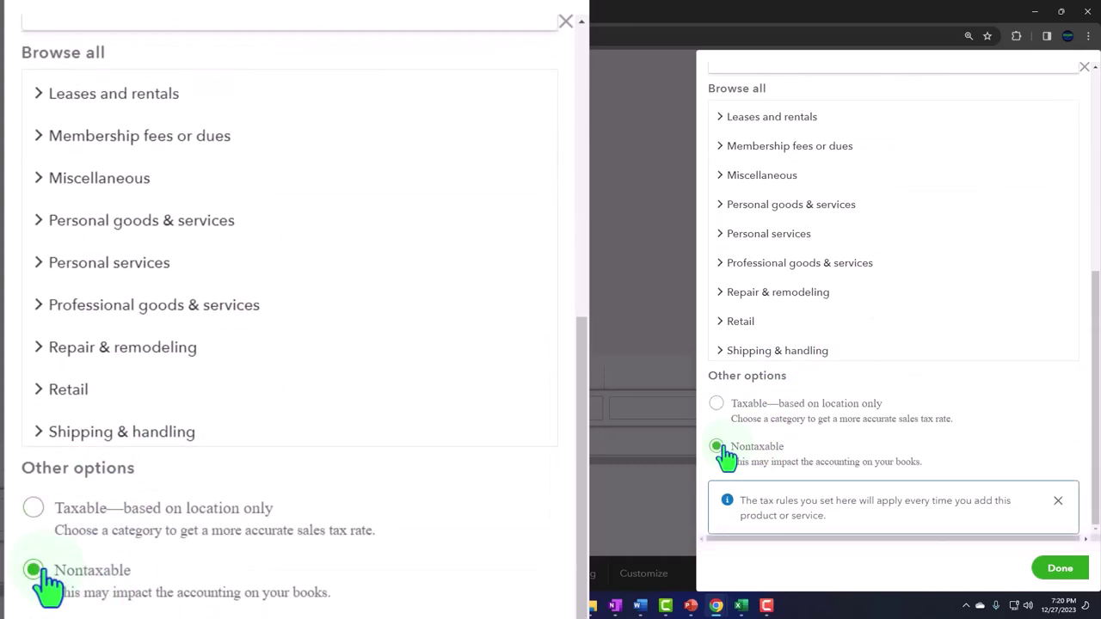
{"action": "left_click", "coordinate": [1054, 572]}
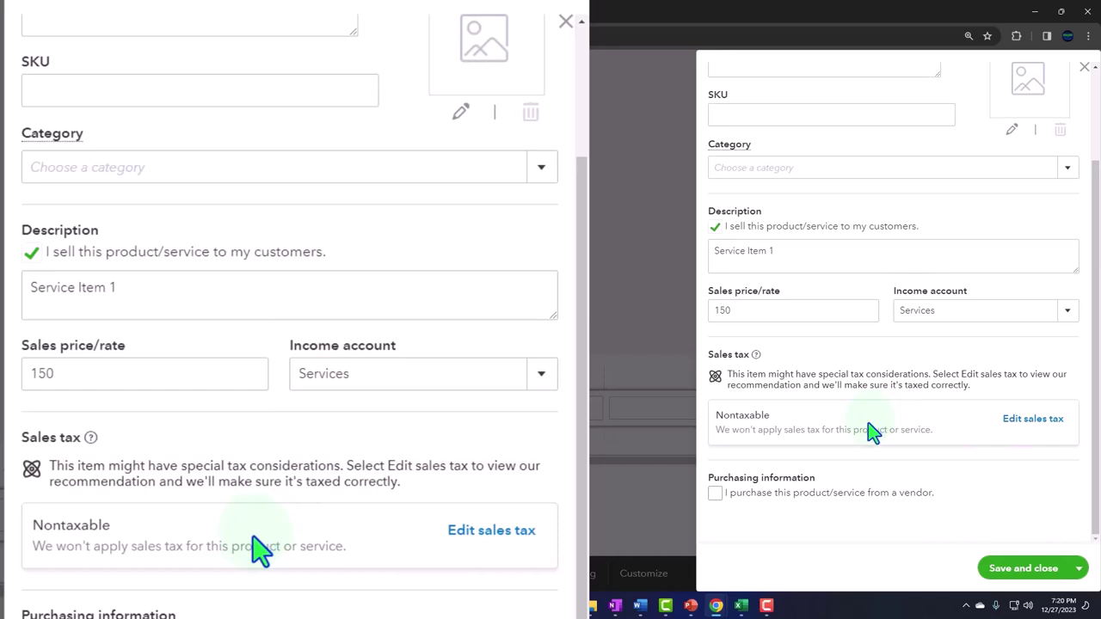
{"action": "left_click", "coordinate": [1005, 569]}
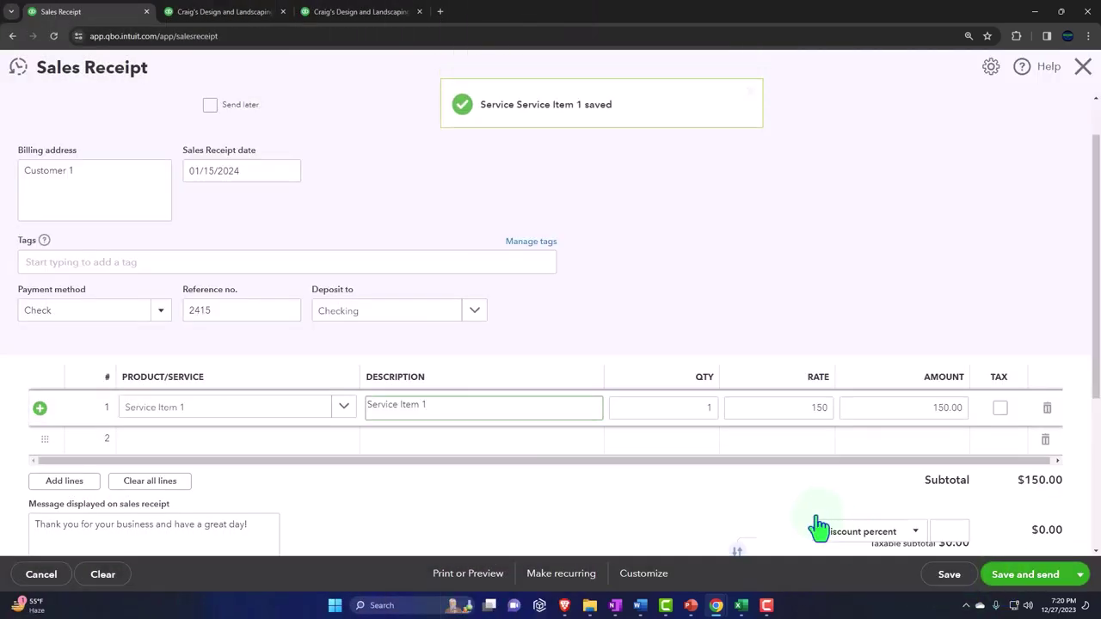
Step: Review the service line's rate, the sales receipt message, the statement message and the receipt totals
{"action": "left_click", "coordinate": [779, 409]}
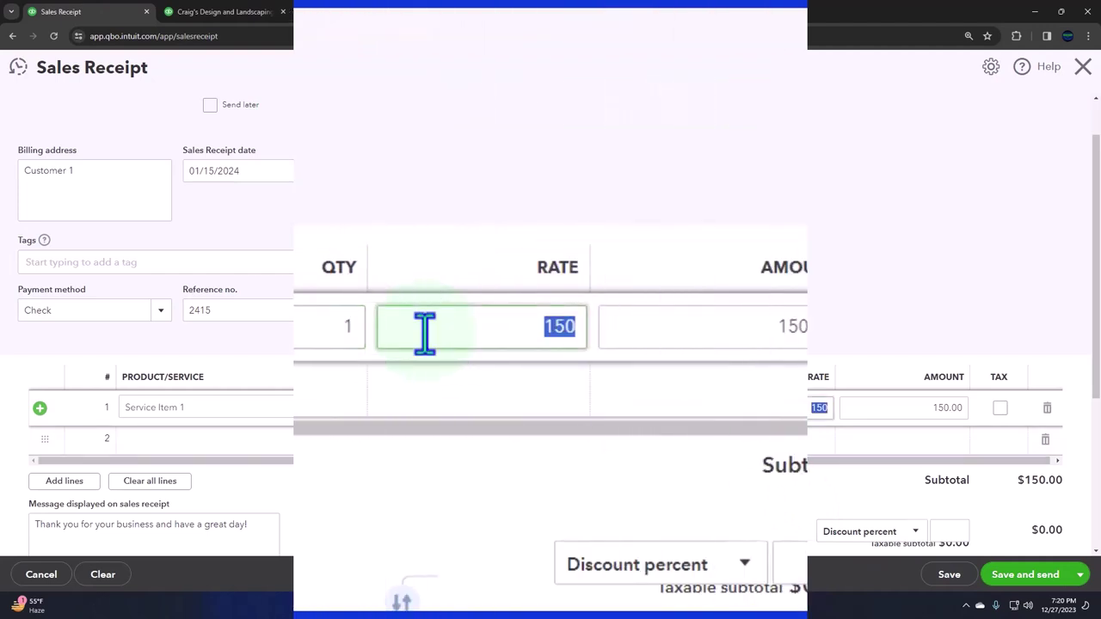
{"action": "scroll", "coordinate": [385, 346], "scroll_direction": "down", "scroll_amount": 3}
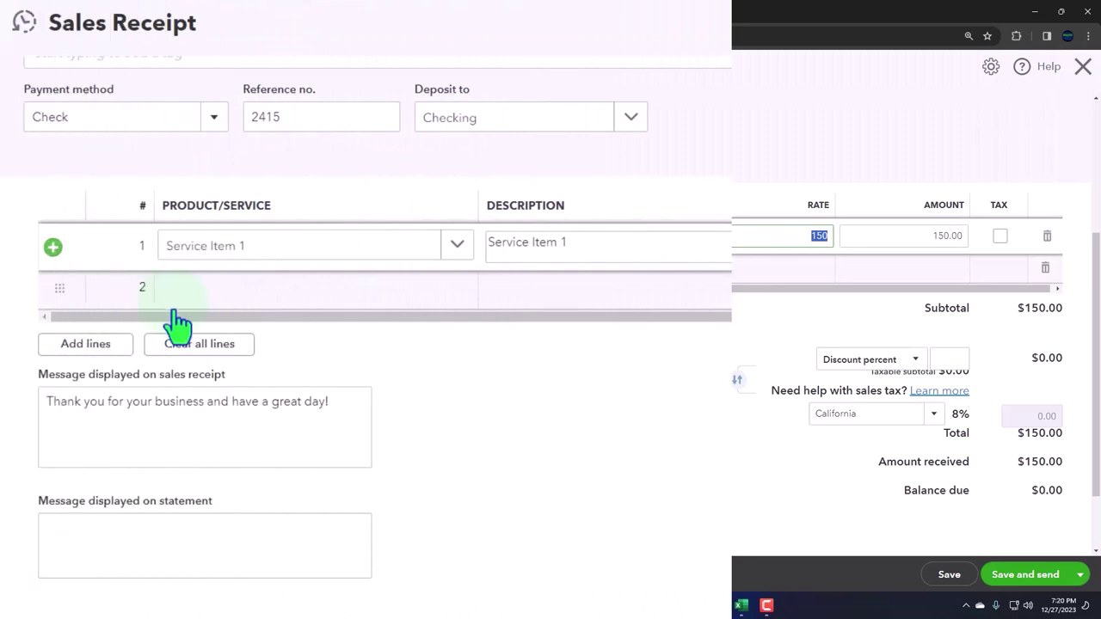
{"action": "left_click", "coordinate": [156, 403]}
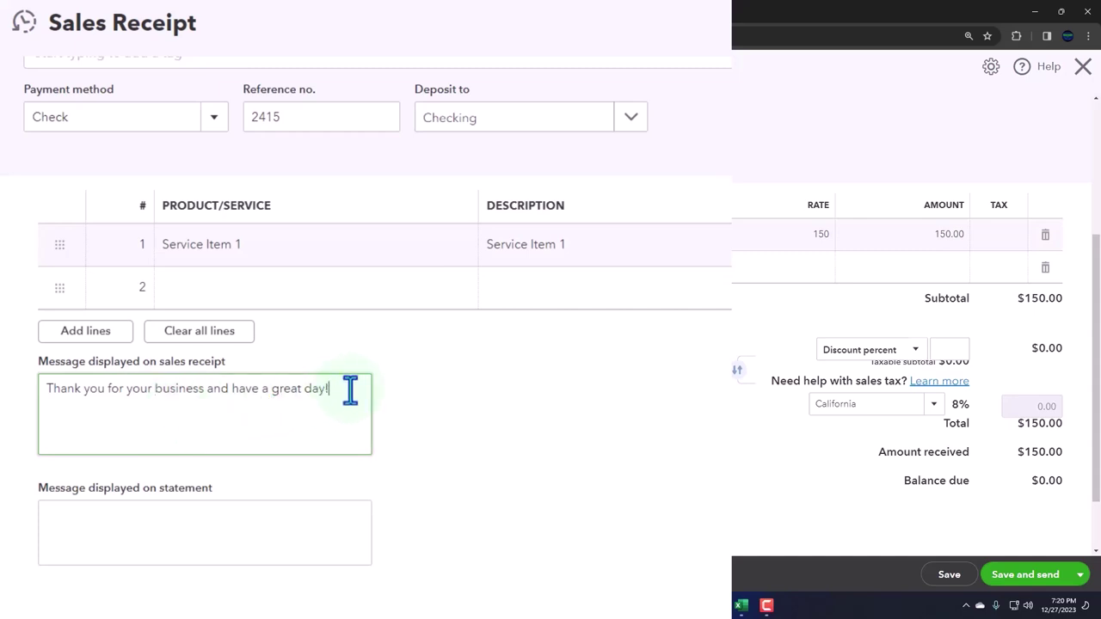
{"action": "left_click", "coordinate": [211, 540]}
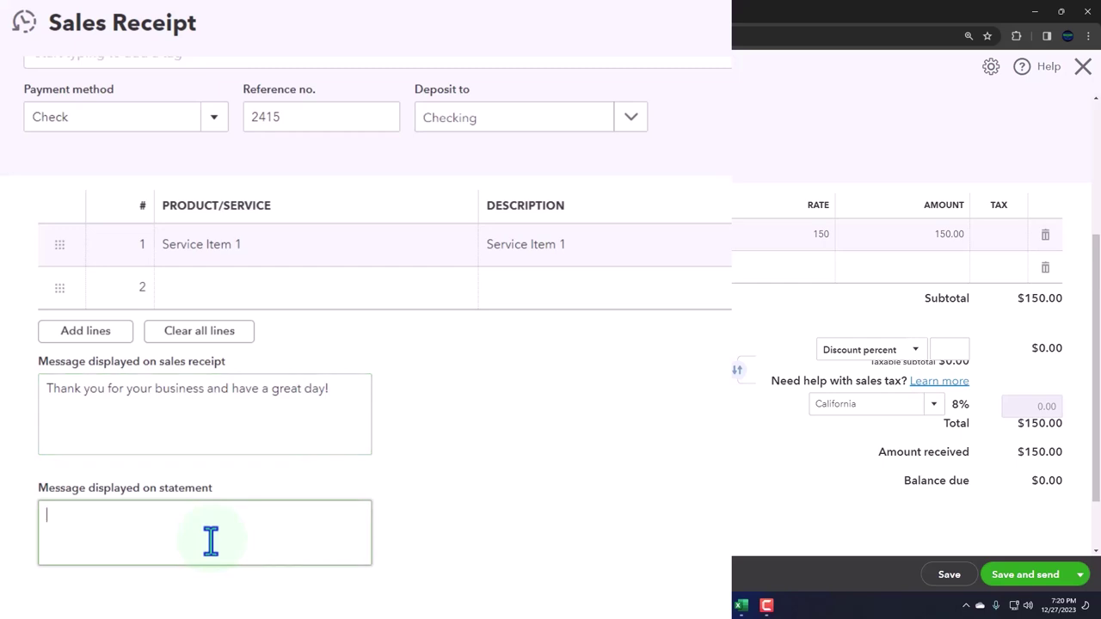
{"action": "scroll", "coordinate": [210, 541], "scroll_direction": "down", "scroll_amount": 2}
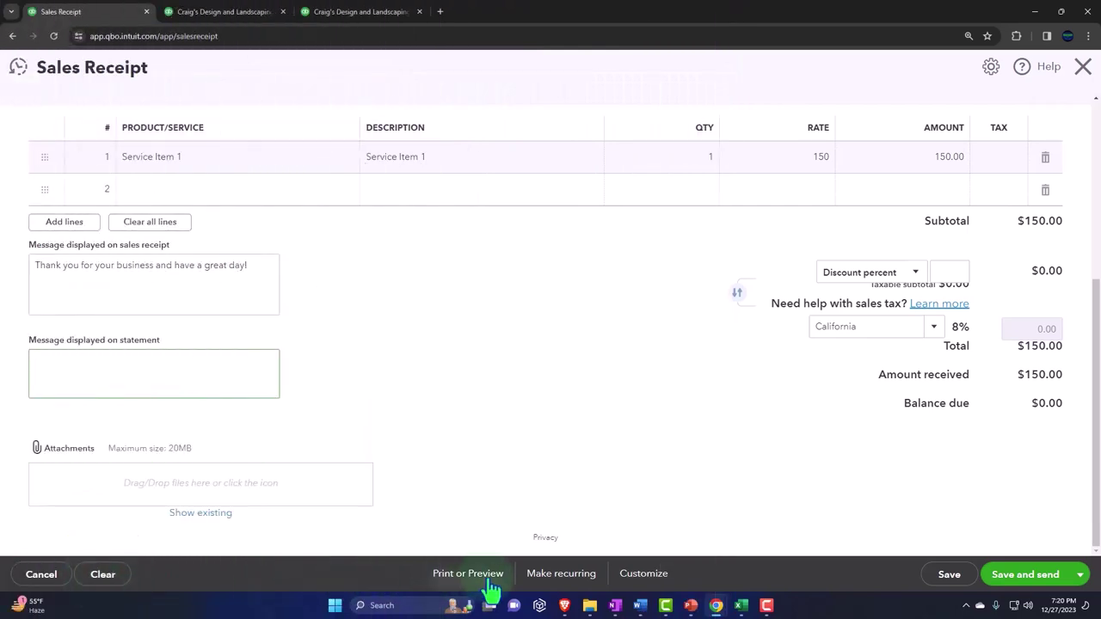
Step: Open the print preview of the sales receipt, look over the whole page and close the preview
{"action": "left_click", "coordinate": [482, 580]}
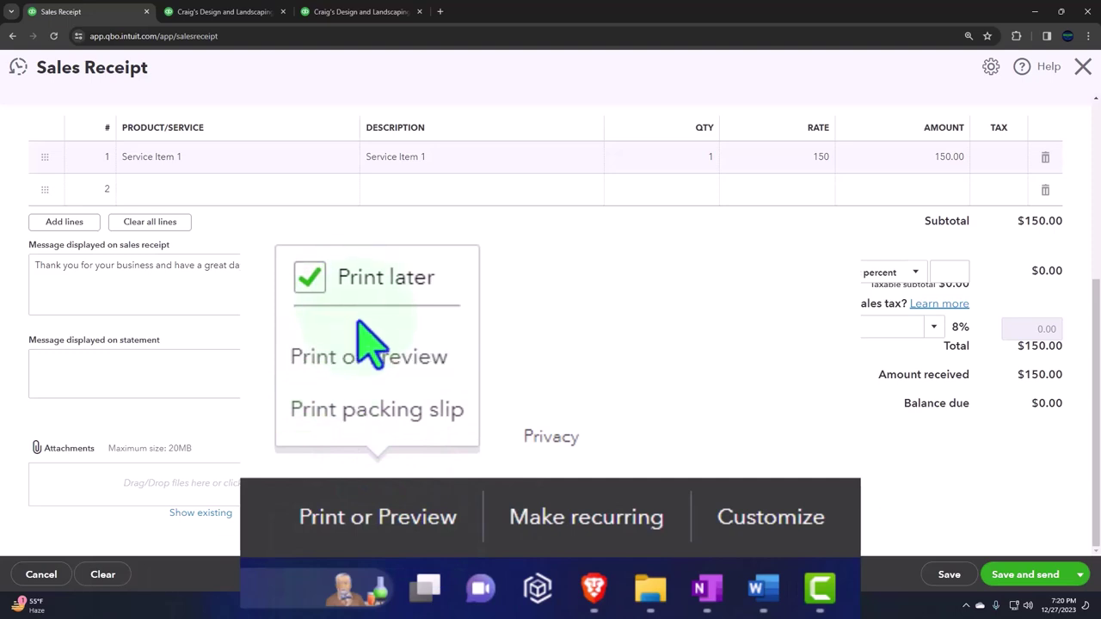
{"action": "left_click", "coordinate": [448, 501]}
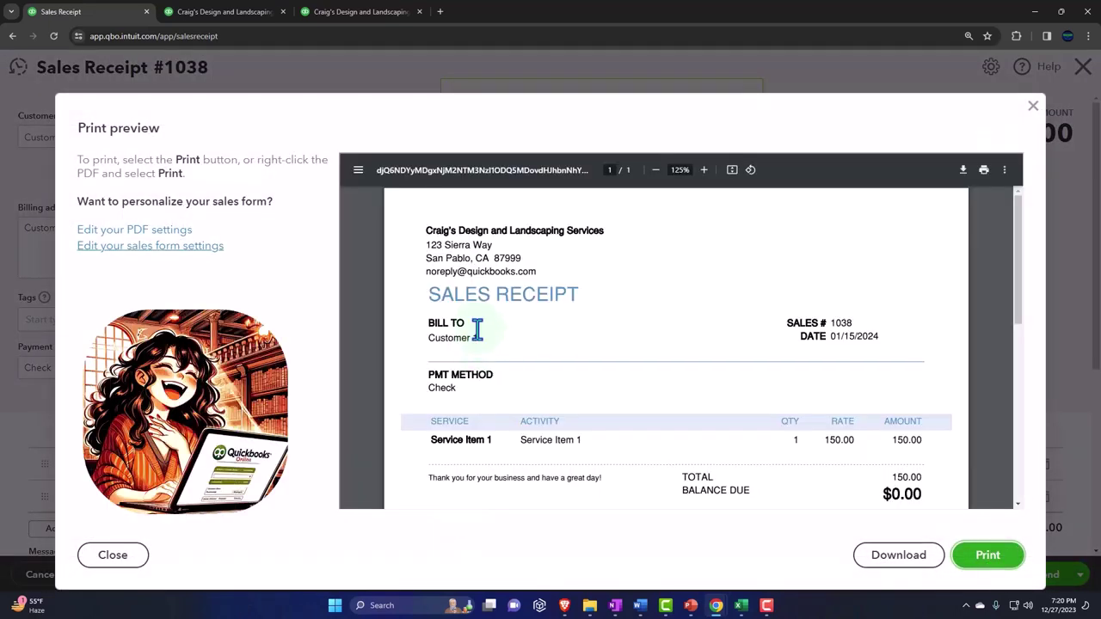
{"action": "scroll", "coordinate": [466, 304], "scroll_direction": "down", "scroll_amount": 5}
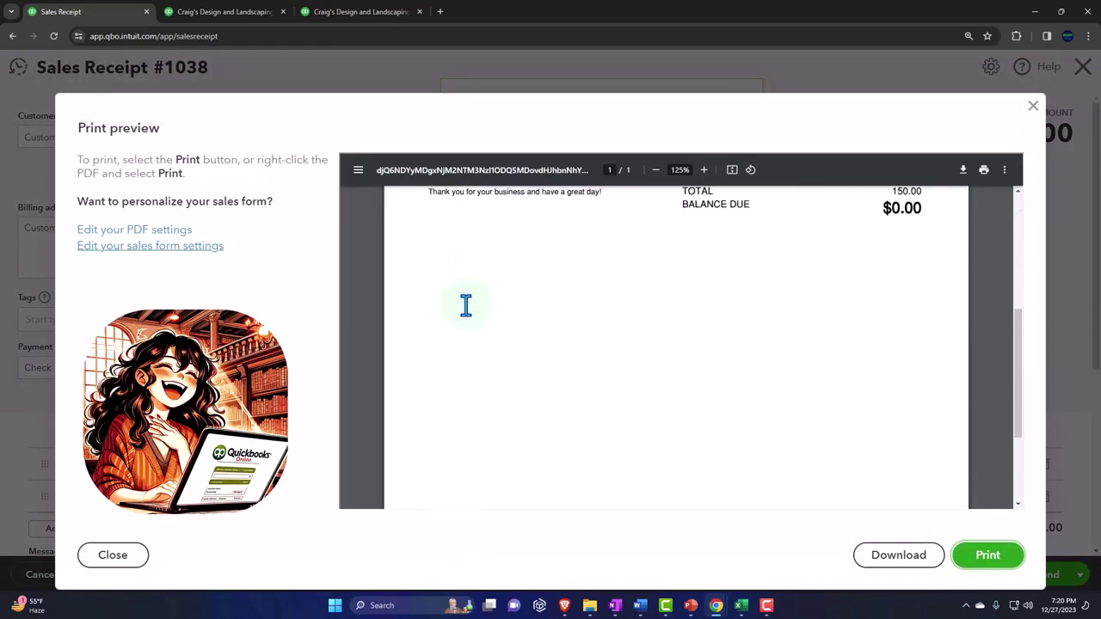
{"action": "scroll", "coordinate": [465, 305], "scroll_direction": "up", "scroll_amount": 5}
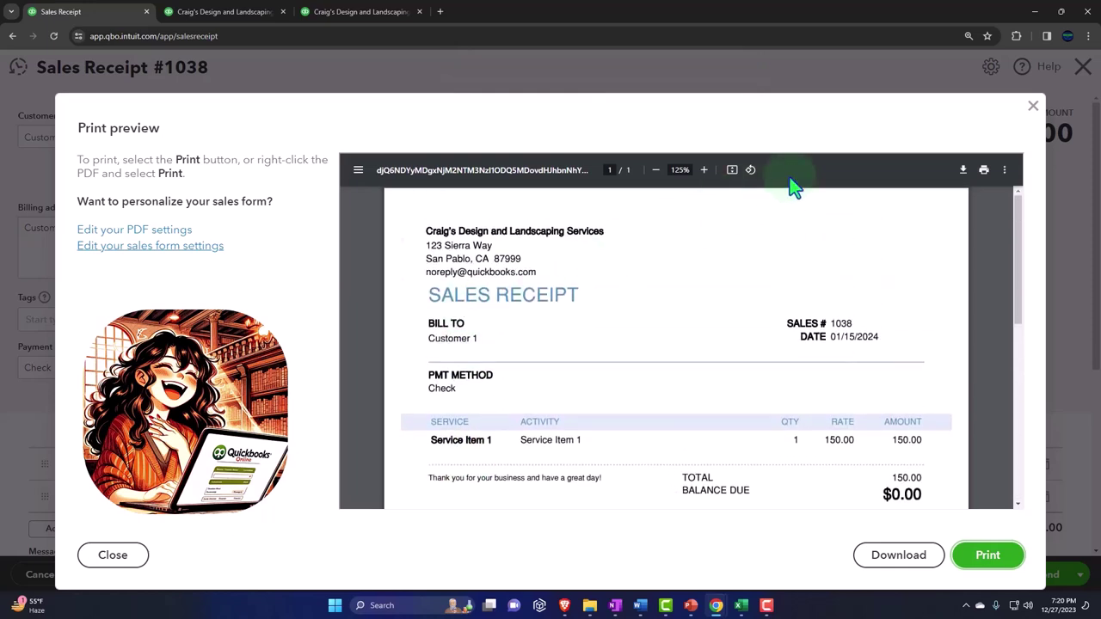
{"action": "left_click", "coordinate": [1033, 107]}
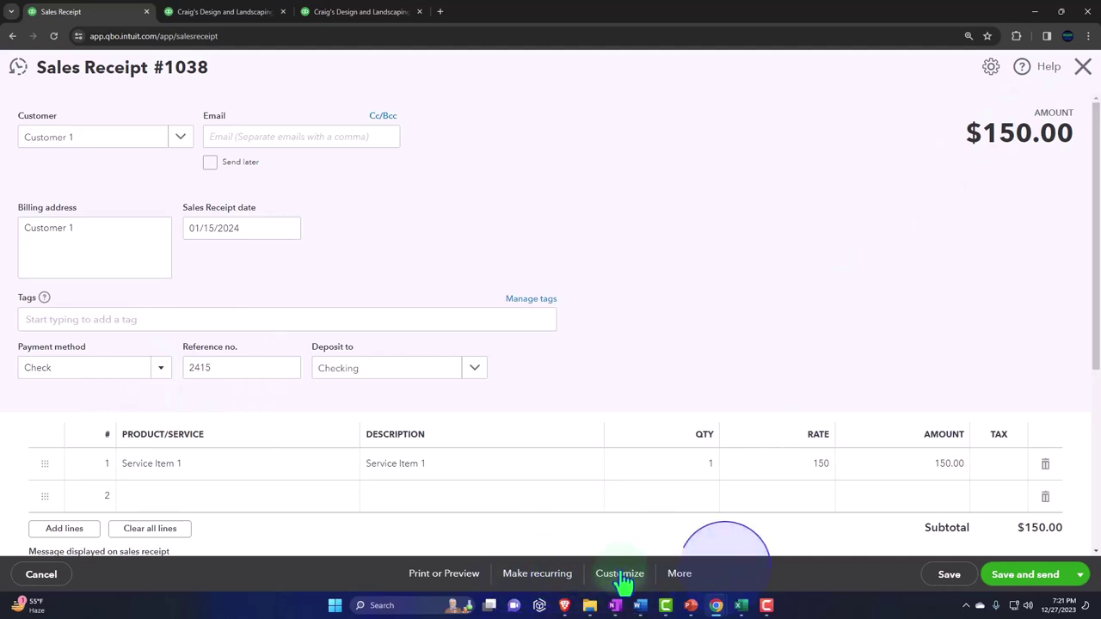
Step: Show the additional actions available for the sales receipt, dismiss them and review the receipt's totals
{"action": "left_click", "coordinate": [763, 542]}
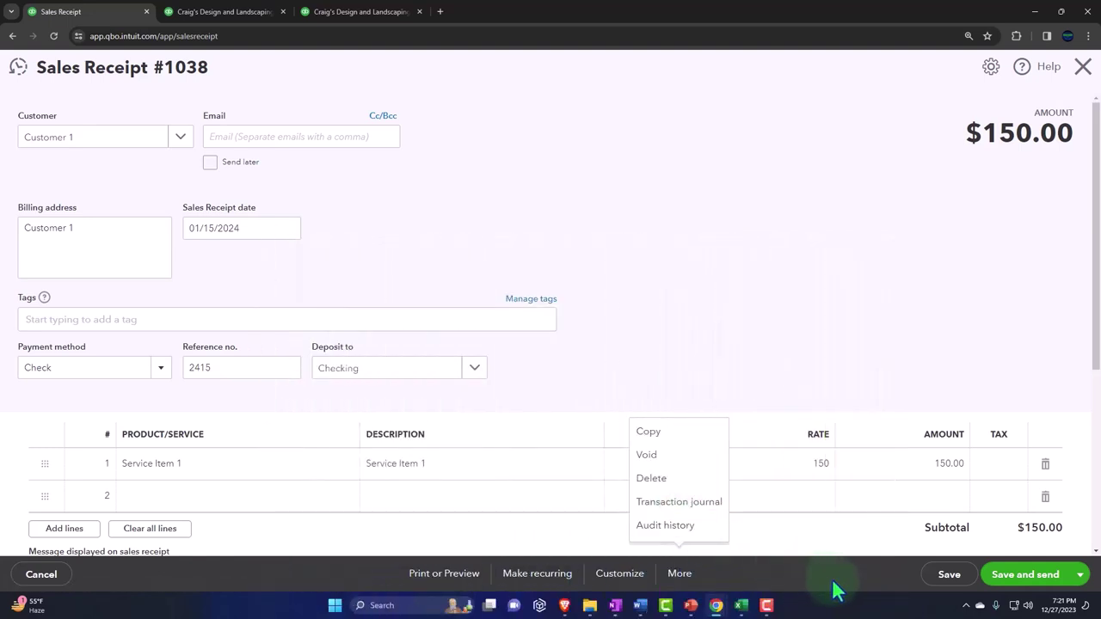
{"action": "left_click", "coordinate": [911, 592]}
{"action": "scroll", "coordinate": [843, 501], "scroll_direction": "down", "scroll_amount": 3}
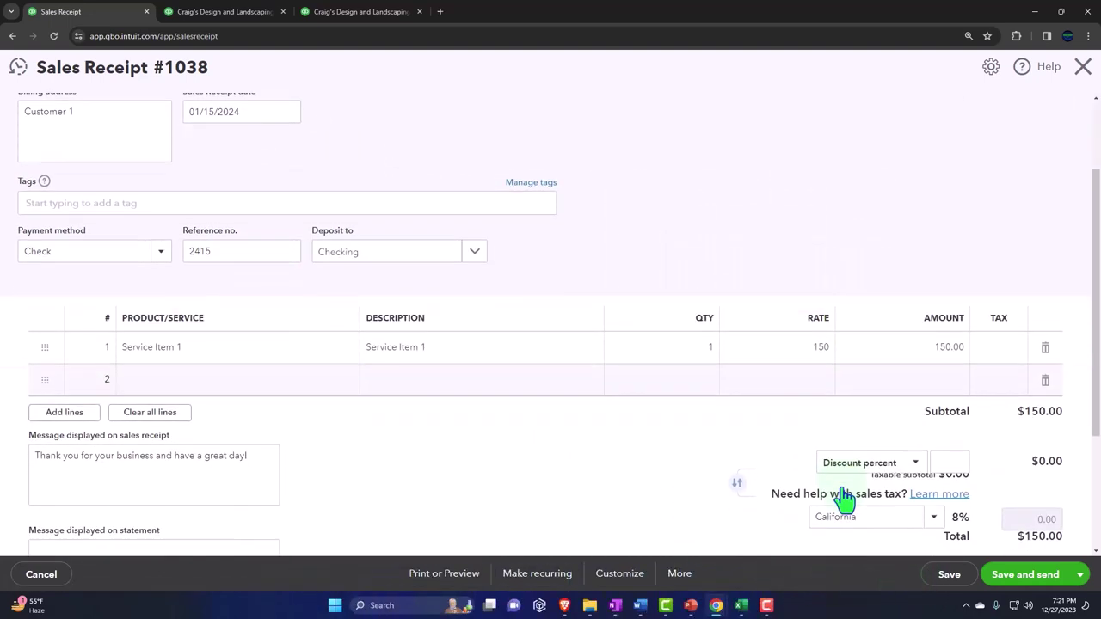
{"action": "scroll", "coordinate": [844, 497], "scroll_direction": "down", "scroll_amount": 1}
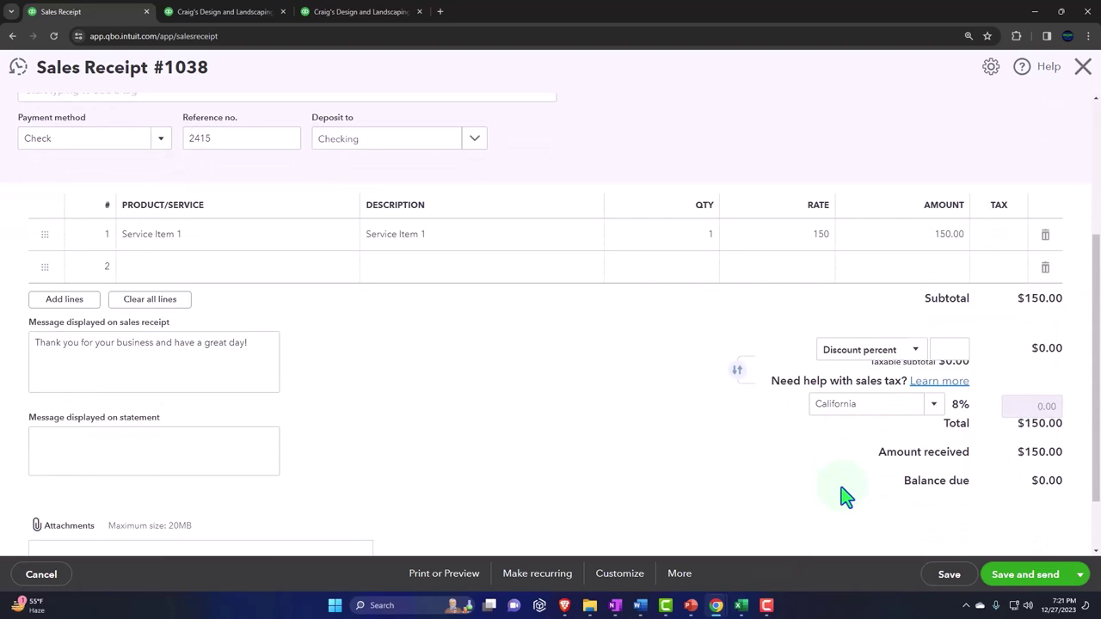
Step: Switch to the Excel worksheet, enter Sales Receipt in A3 and link B3 to the Cash account in E3
{"action": "left_click", "coordinate": [742, 606]}
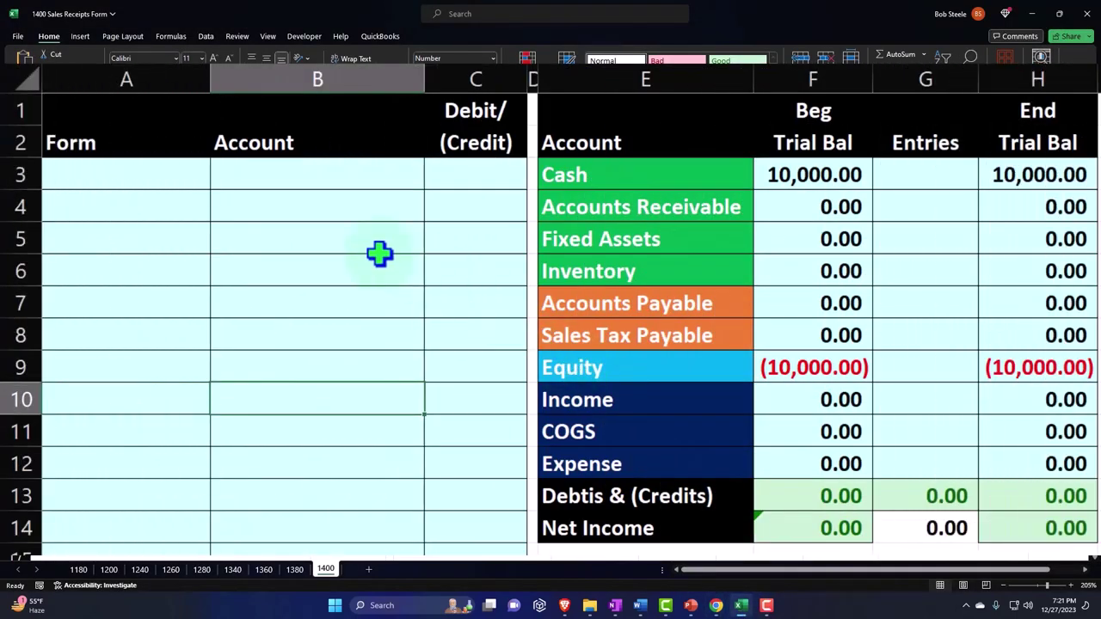
{"action": "left_click", "coordinate": [155, 170]}
{"action": "type", "text": "Sales Receipt"}
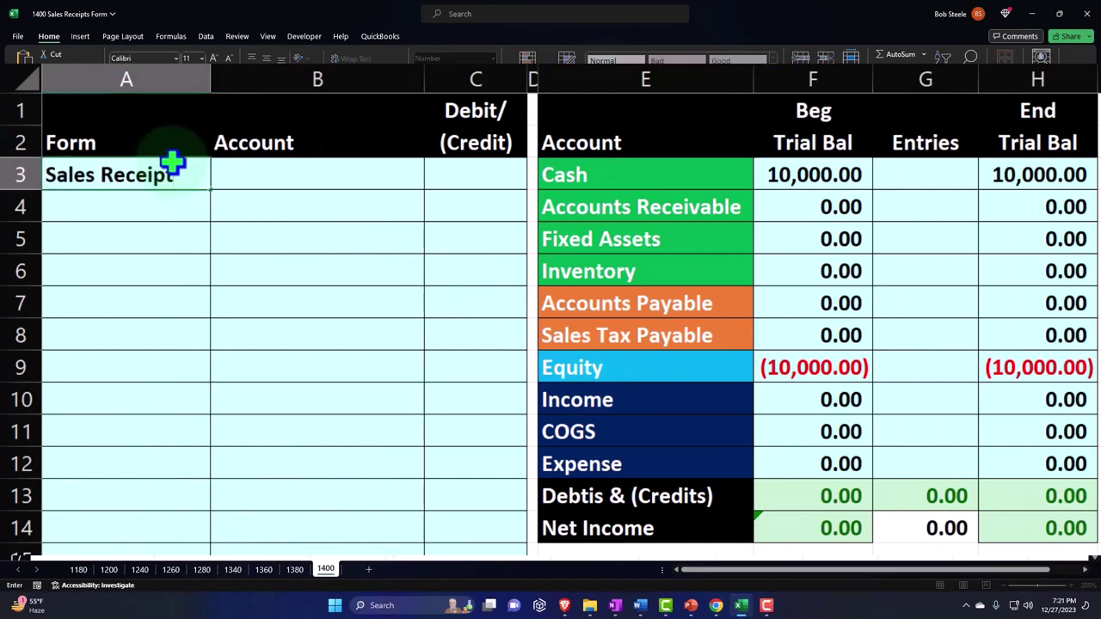
{"action": "key", "text": "Tab"}
{"action": "type", "text": "="}
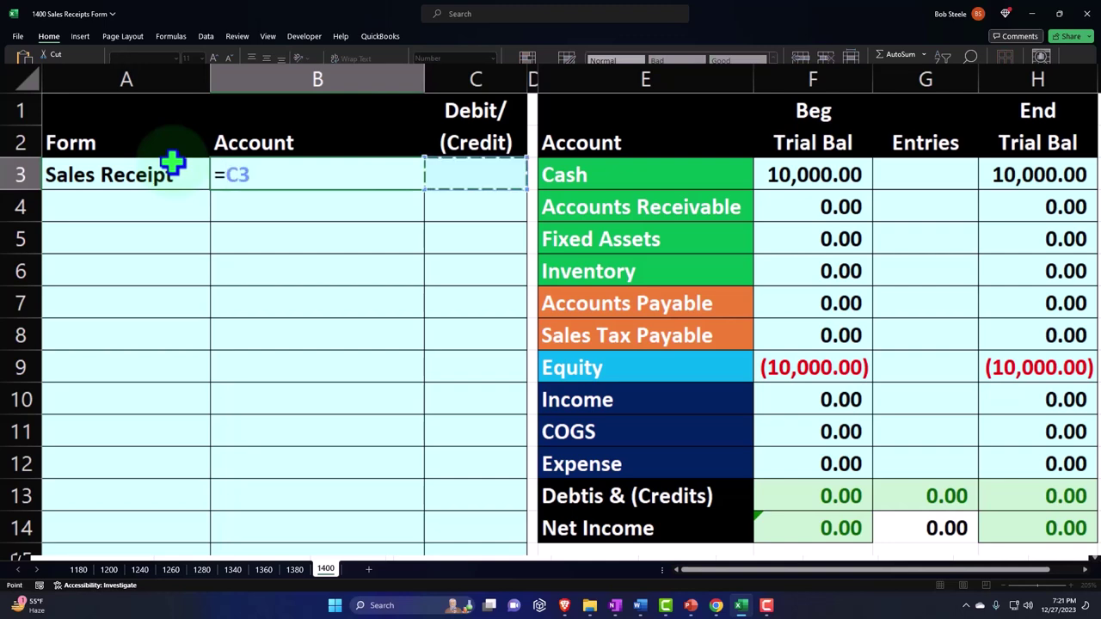
{"action": "key", "text": "Right"}
{"action": "key", "text": "Right"}
{"action": "key", "text": "Return"}
Step: Link cell B4 to the Income account name in E10
{"action": "key", "text": "Right"}
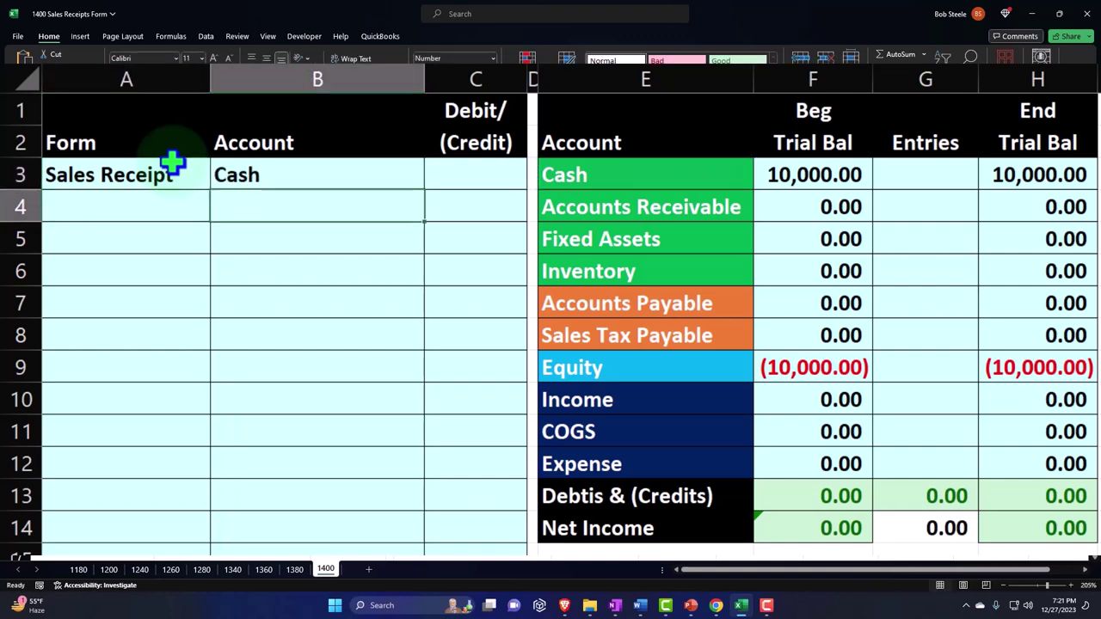
{"action": "type", "text": "="}
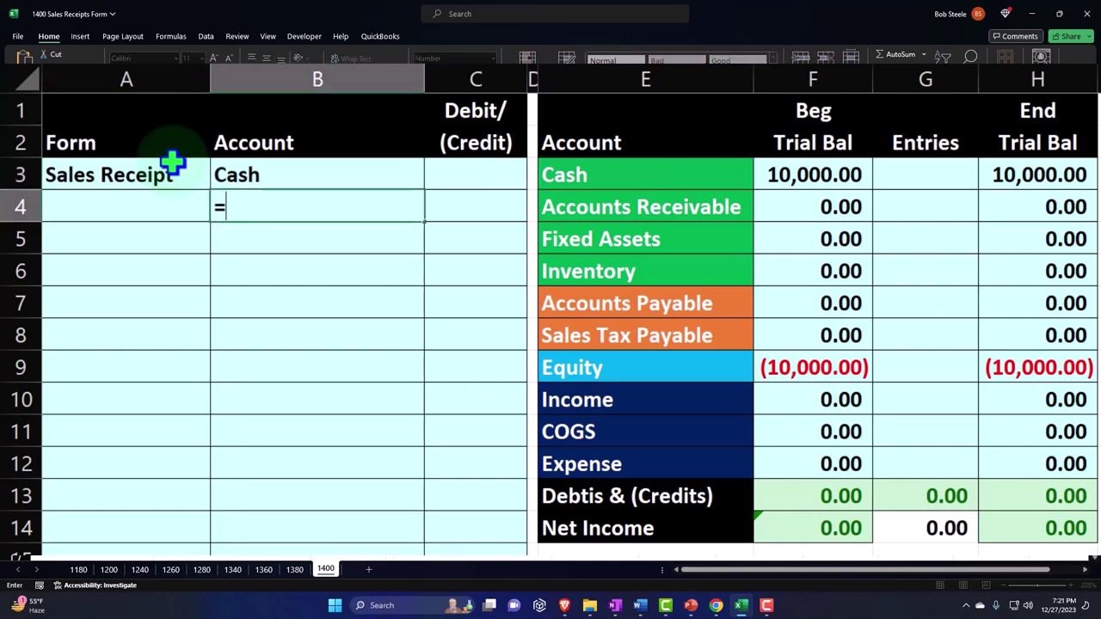
{"action": "key", "text": "Down"}
{"action": "key", "text": "Down"}
{"action": "key", "text": "Down"}
{"action": "key", "text": "Down"}
{"action": "key", "text": "Down"}
{"action": "key", "text": "Down"}
{"action": "key", "text": "Right"}
{"action": "key", "text": "Right"}
{"action": "key", "text": "Right"}
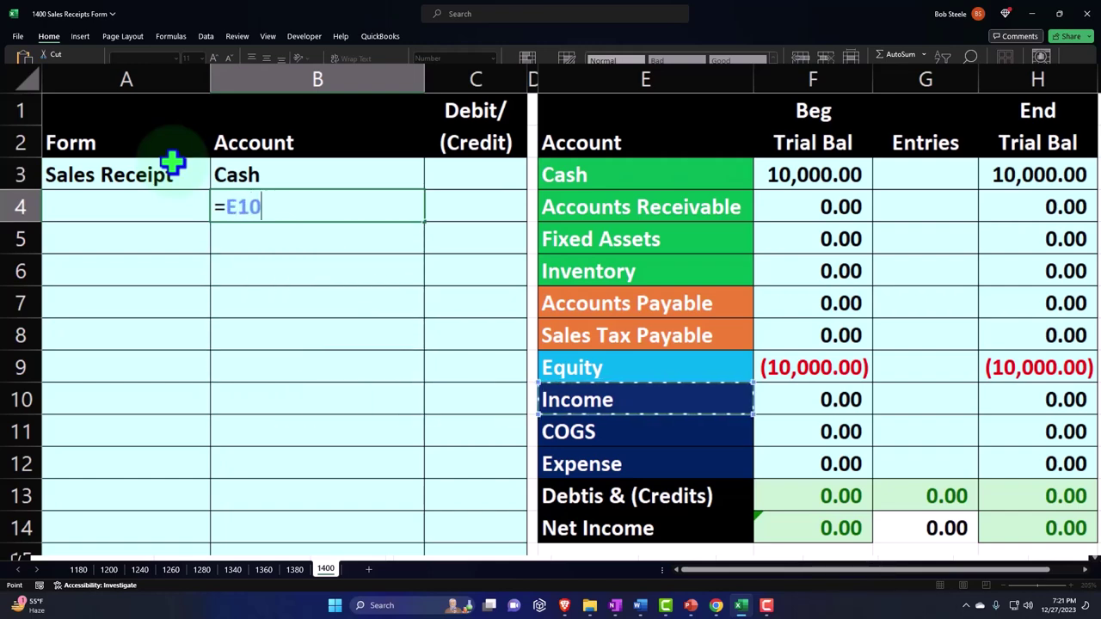
{"action": "key", "text": "Return"}
Step: Enter 150 as the Cash debit in C3 and the formula -C3 as the Income credit in C4
{"action": "key", "text": "Right"}
{"action": "key", "text": "Up"}
{"action": "key", "text": "Up"}
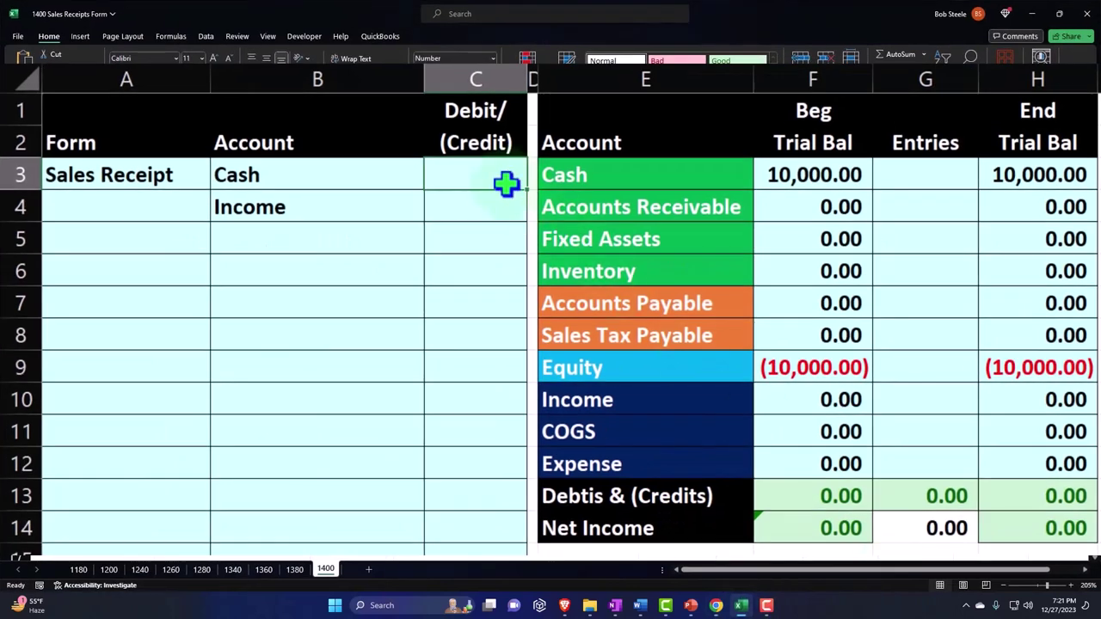
{"action": "type", "text": "150"}
{"action": "key", "text": "Return"}
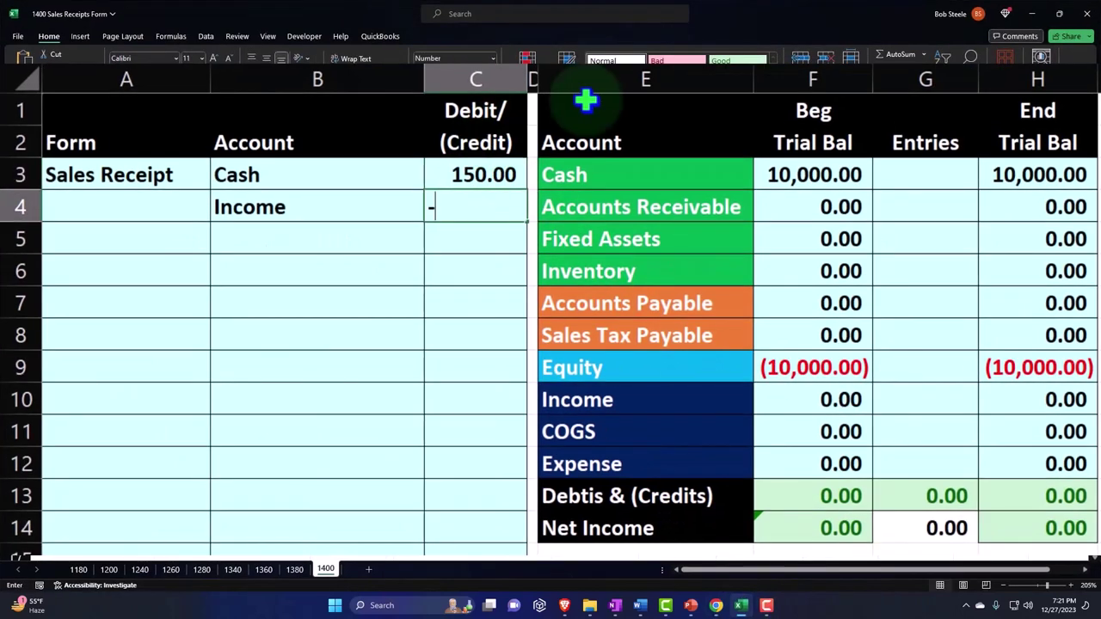
{"action": "key", "text": "Up"}
{"action": "key", "text": "Return"}
Step: Link the Cash entry in G3 of the trial balance to the debit amount in C3
{"action": "key", "text": "Right"}
{"action": "key", "text": "Right"}
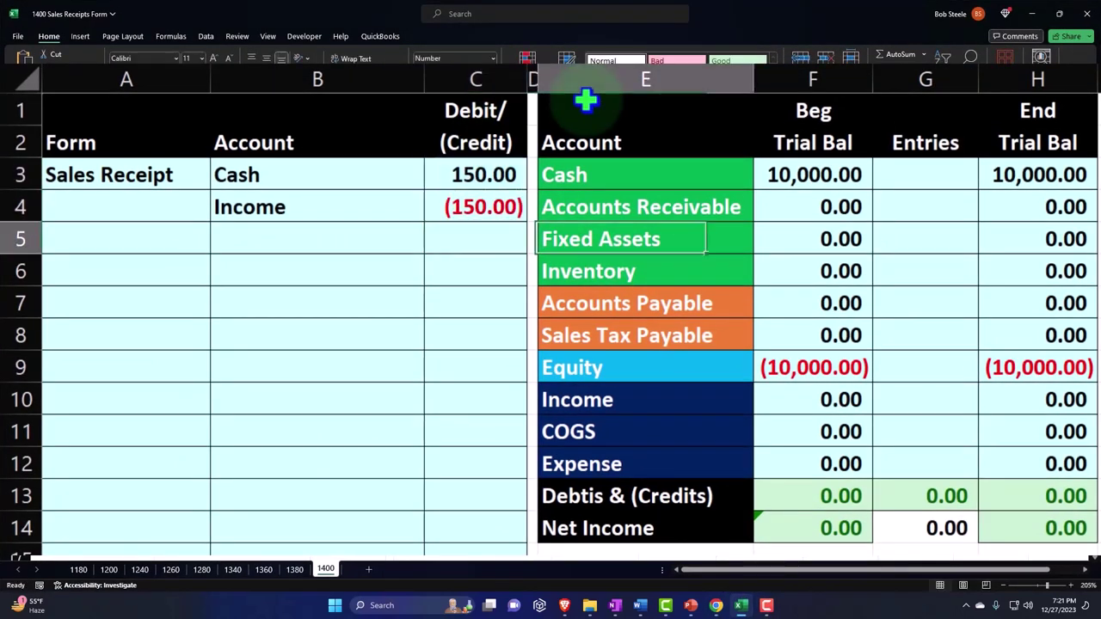
{"action": "key", "text": "Right"}
{"action": "key", "text": "Right"}
{"action": "key", "text": "Up"}
{"action": "key", "text": "Up"}
{"action": "key", "text": "Left"}
{"action": "key", "text": "Left"}
{"action": "key", "text": "Left"}
{"action": "key", "text": "Left"}
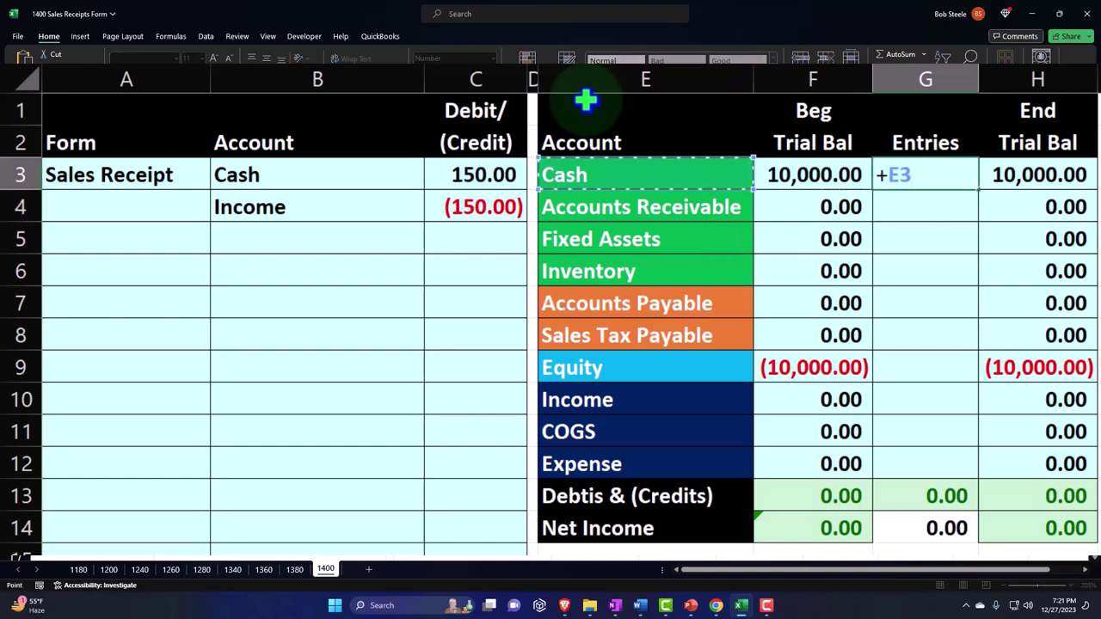
{"action": "key", "text": "Return"}
Step: Link the Income entry in G10 to the credit in C4 and check the ending Net Income formula in H14
{"action": "key", "text": "Return"}
{"action": "key", "text": "Down"}
{"action": "key", "text": "Down"}
{"action": "key", "text": "Down"}
{"action": "key", "text": "Down"}
{"action": "key", "text": "Down"}
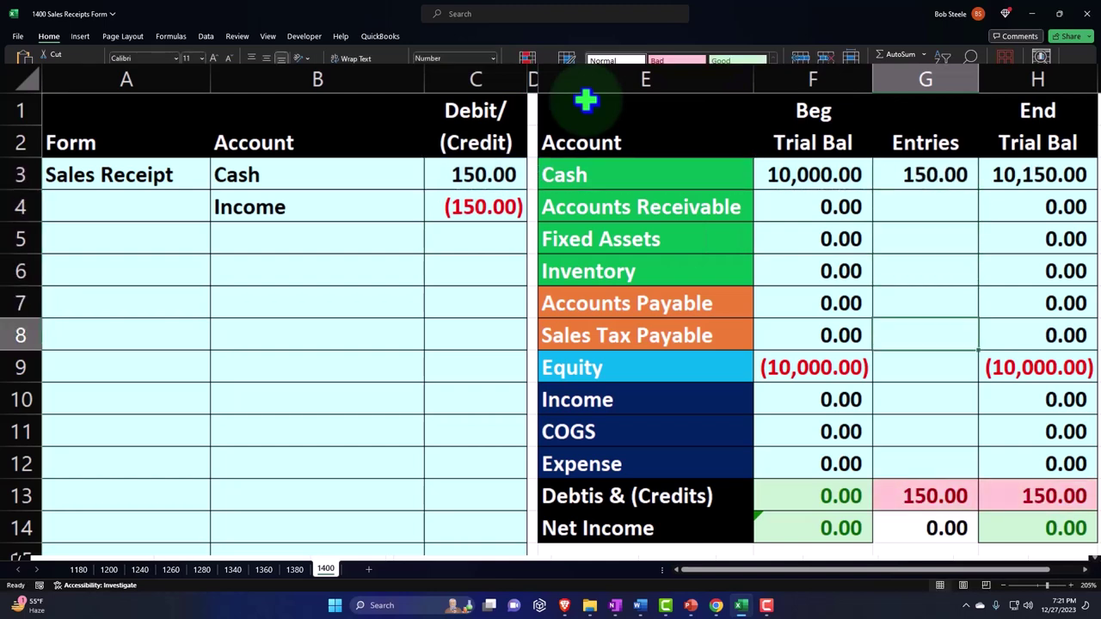
{"action": "type", "text": "+"}
{"action": "key", "text": "Left"}
{"action": "key", "text": "Left"}
{"action": "key", "text": "Left"}
{"action": "key", "text": "Left"}
{"action": "key", "text": "Up"}
{"action": "key", "text": "Up"}
{"action": "key", "text": "Up"}
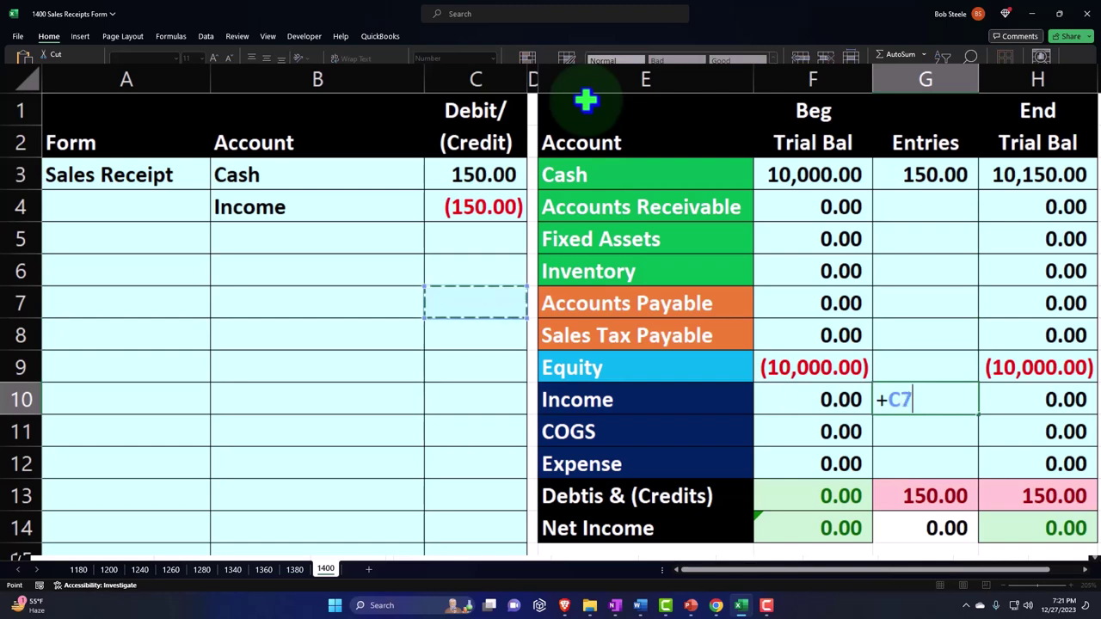
{"action": "key", "text": "Up"}
{"action": "key", "text": "Up"}
{"action": "key", "text": "Up"}
{"action": "key", "text": "Return"}
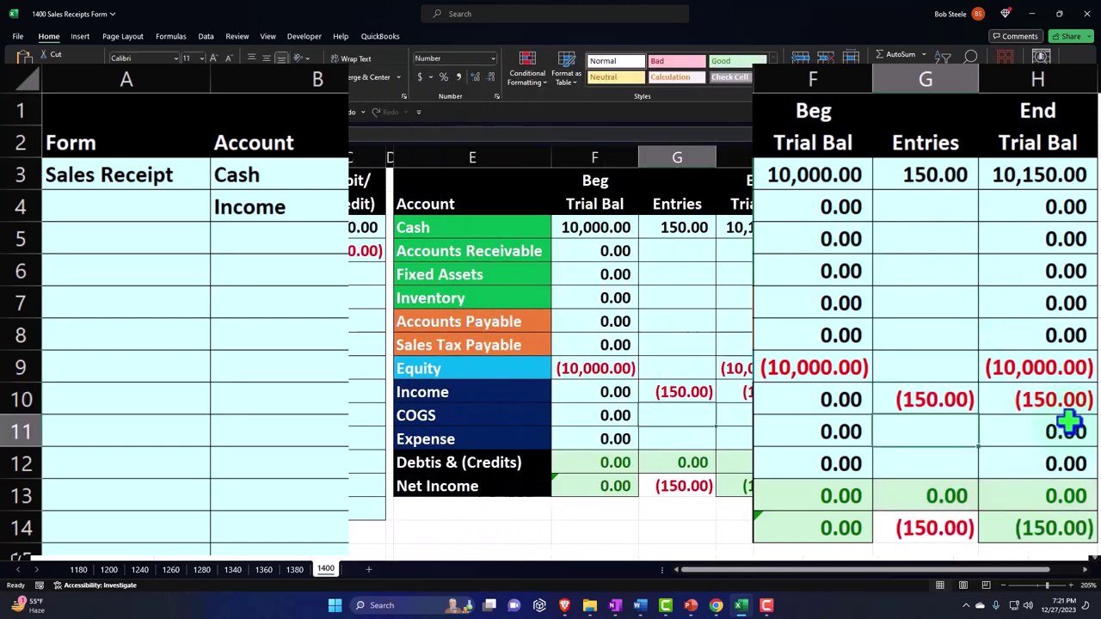
{"action": "double_click", "coordinate": [1072, 531]}
{"action": "key", "text": "Return"}
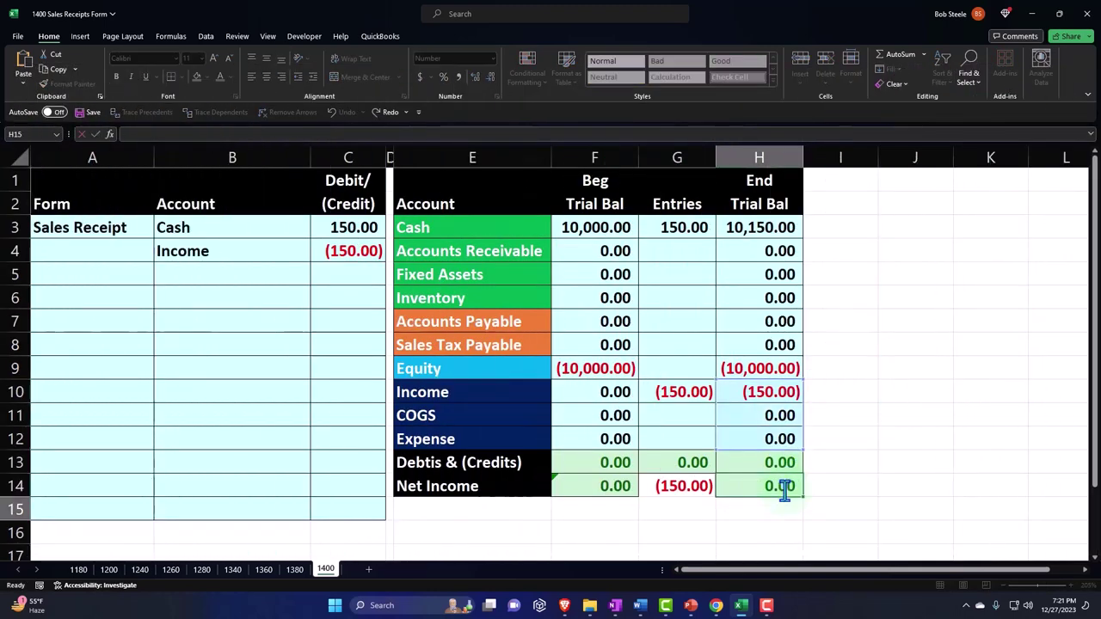
Step: Switch back to QuickBooks Online, then save and close the sales receipt
{"action": "left_click", "coordinate": [1035, 15]}
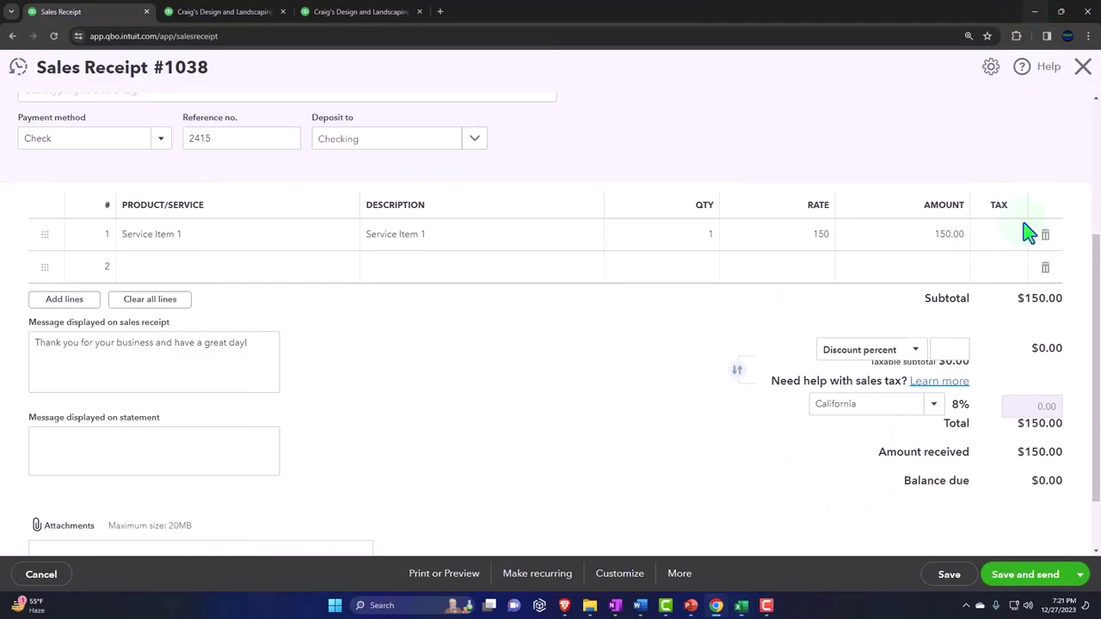
{"action": "left_click", "coordinate": [1080, 574]}
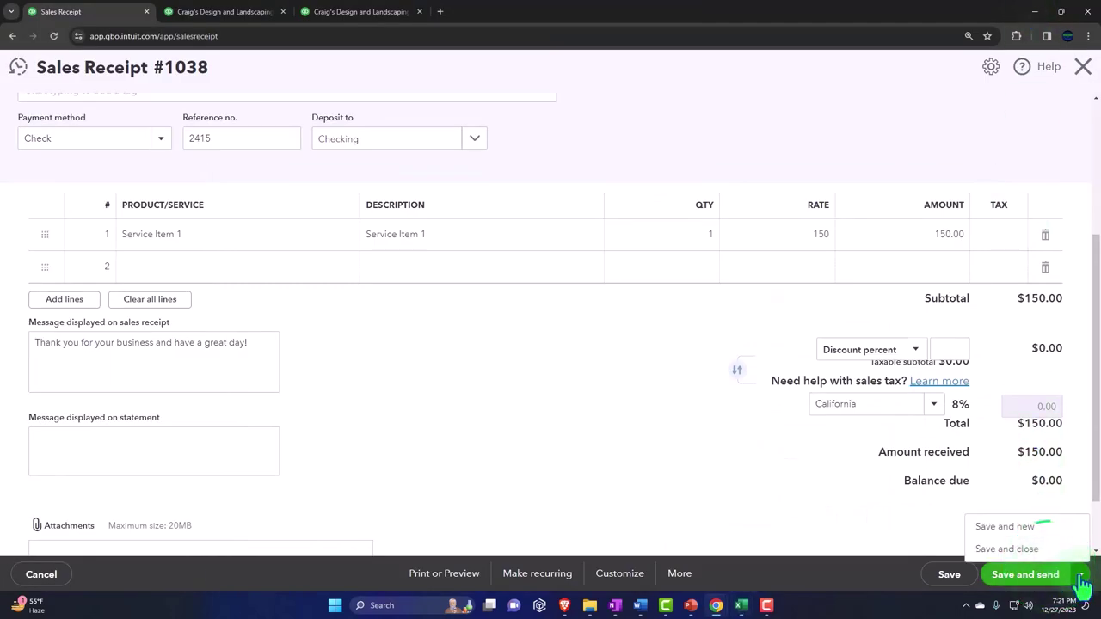
{"action": "left_click", "coordinate": [1019, 550]}
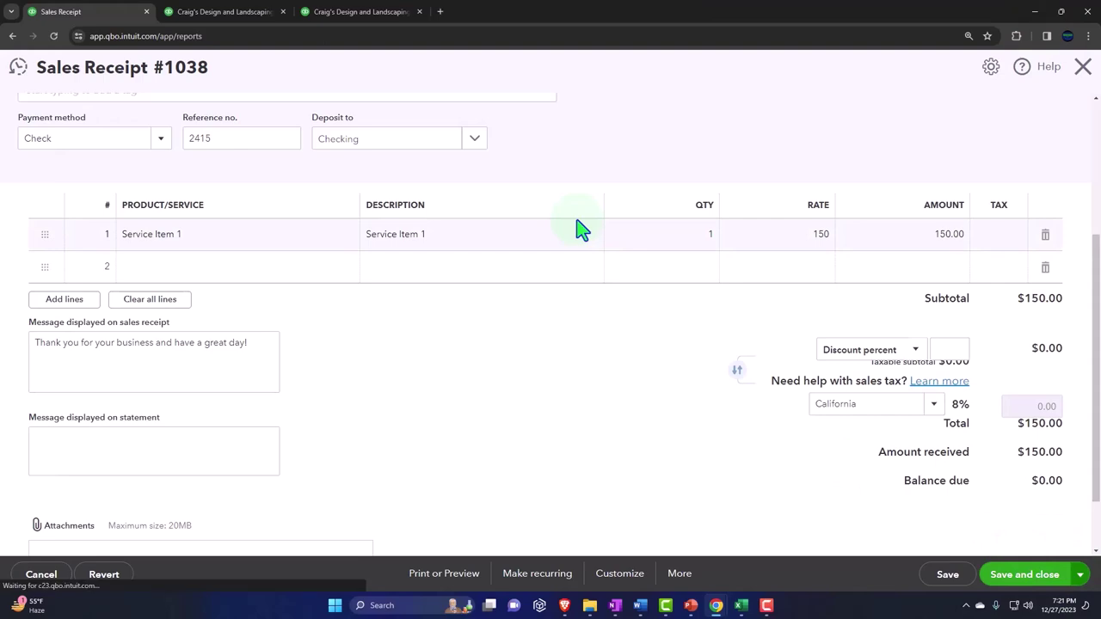
Step: View the transactions behind the Checking balance on the 2023 Balance Sheet and return to the report, dismissing the pop-ups
{"action": "left_click", "coordinate": [215, 12]}
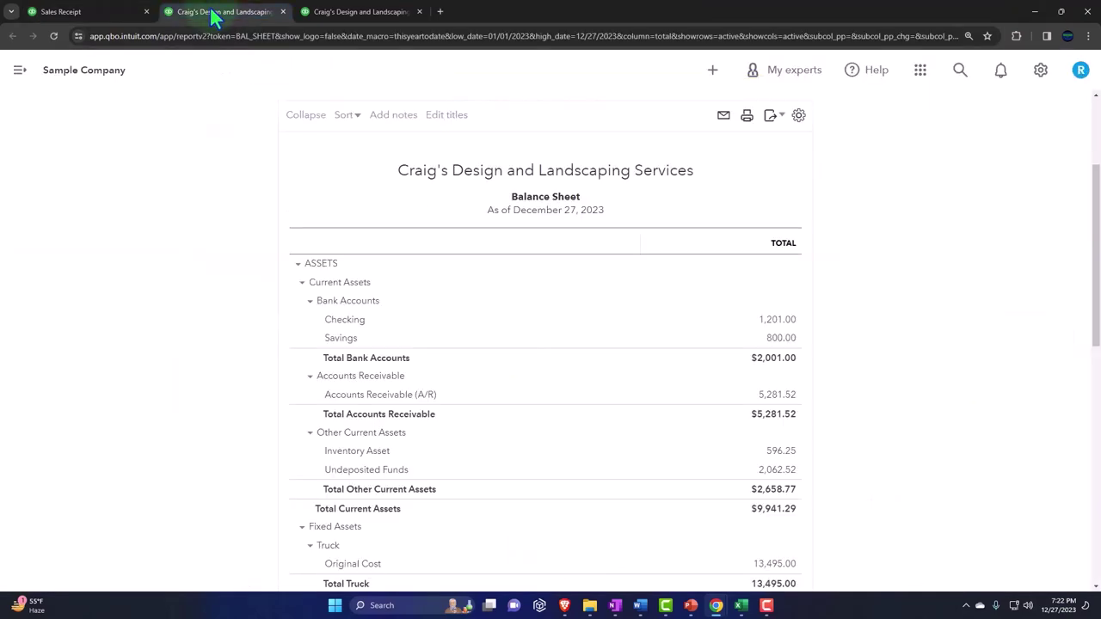
{"action": "scroll", "coordinate": [260, 224], "scroll_direction": "up", "scroll_amount": 3}
{"action": "left_click", "coordinate": [656, 230]}
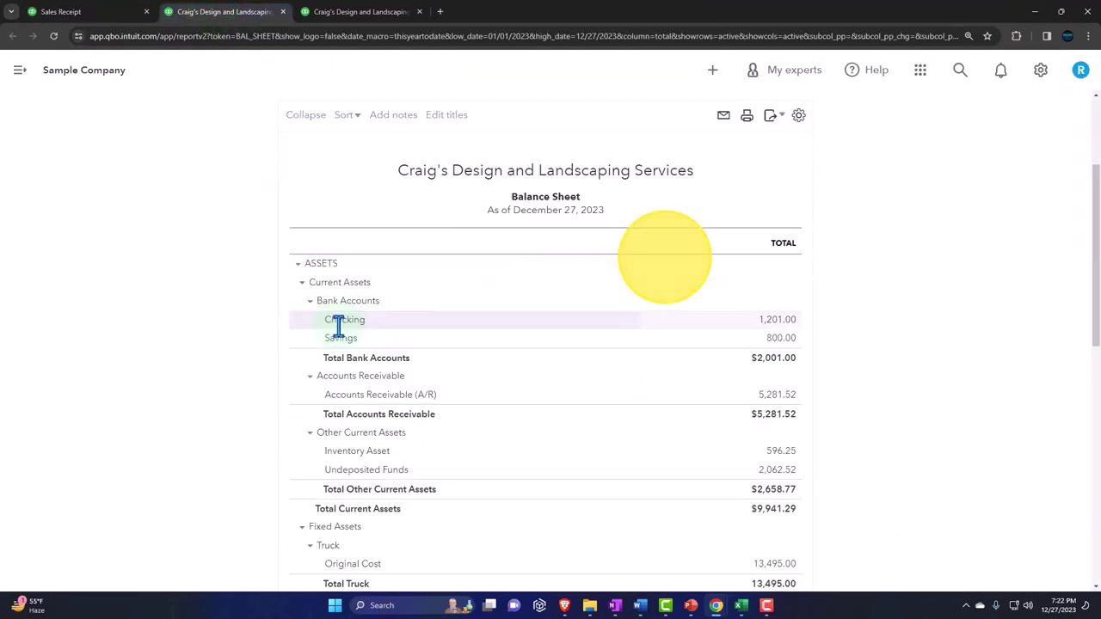
{"action": "key", "text": "ctrl+plus"}
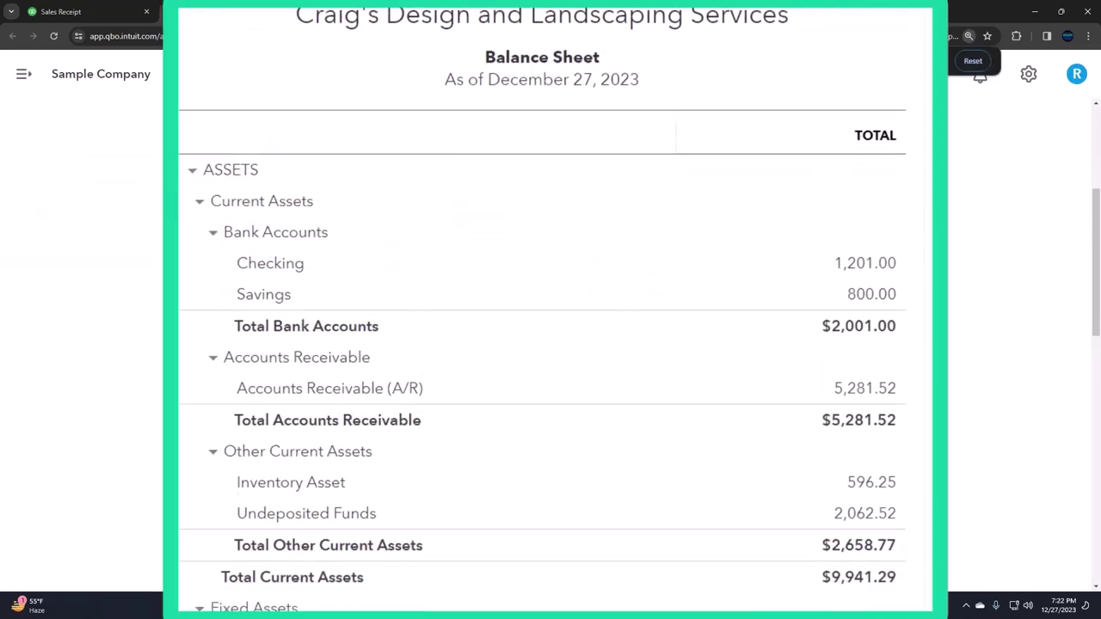
{"action": "scroll", "coordinate": [551, 310], "scroll_direction": "down", "scroll_amount": 1}
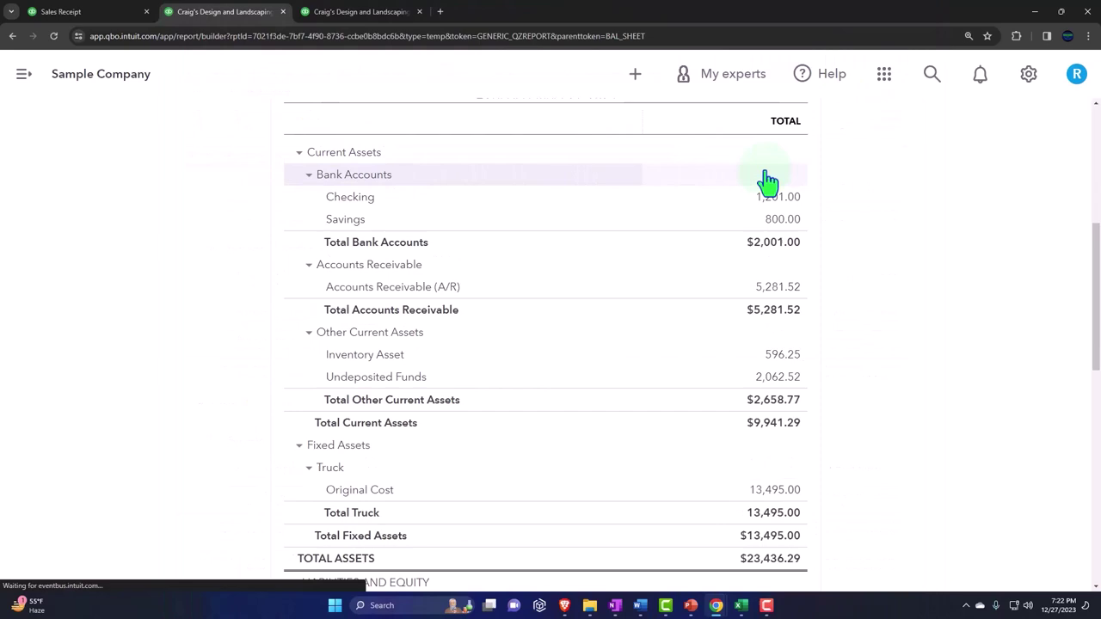
{"action": "left_click", "coordinate": [764, 175]}
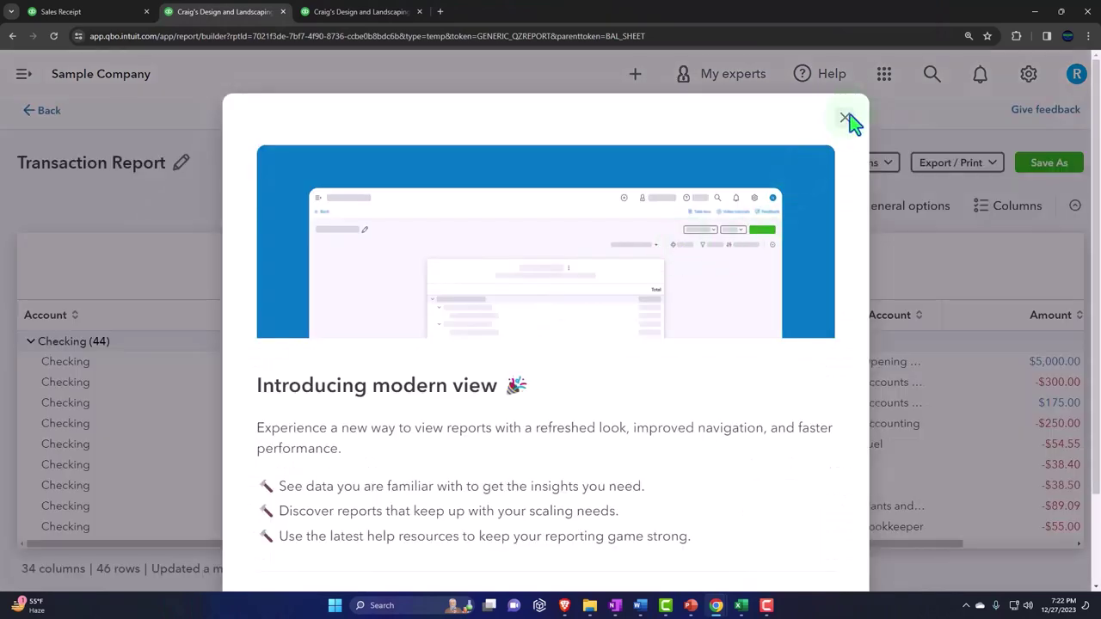
{"action": "left_click", "coordinate": [846, 118]}
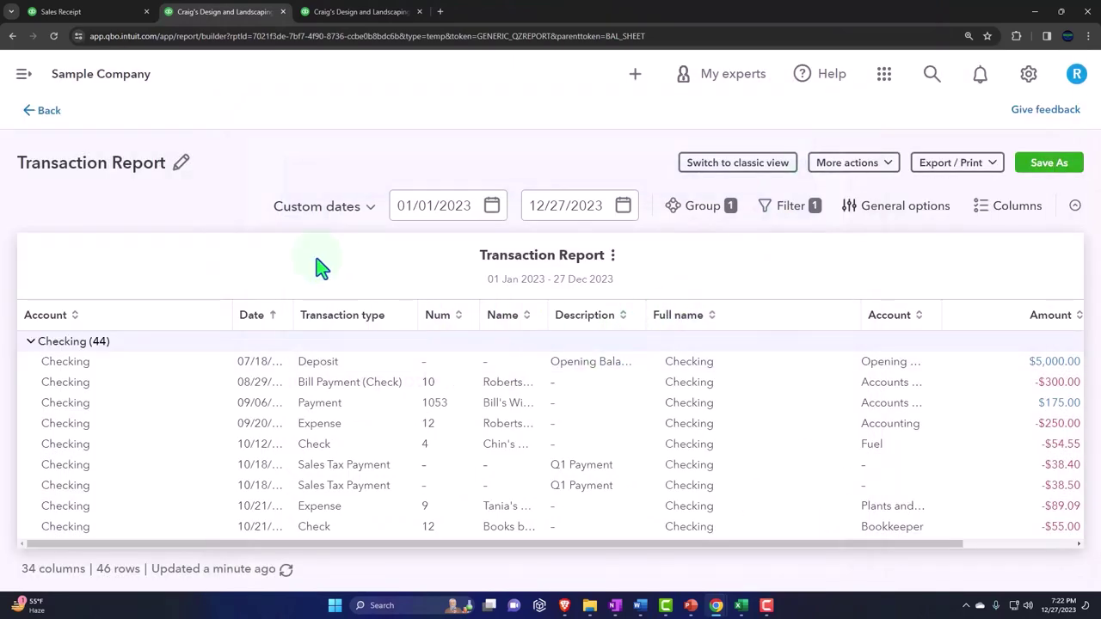
{"action": "left_click", "coordinate": [43, 113]}
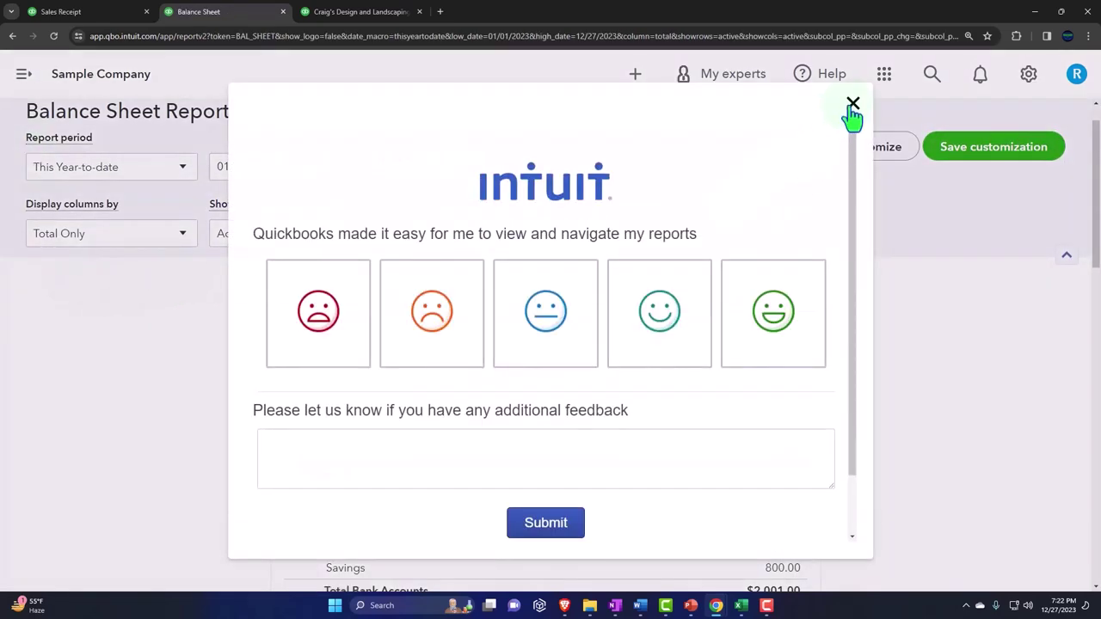
{"action": "left_click", "coordinate": [852, 104]}
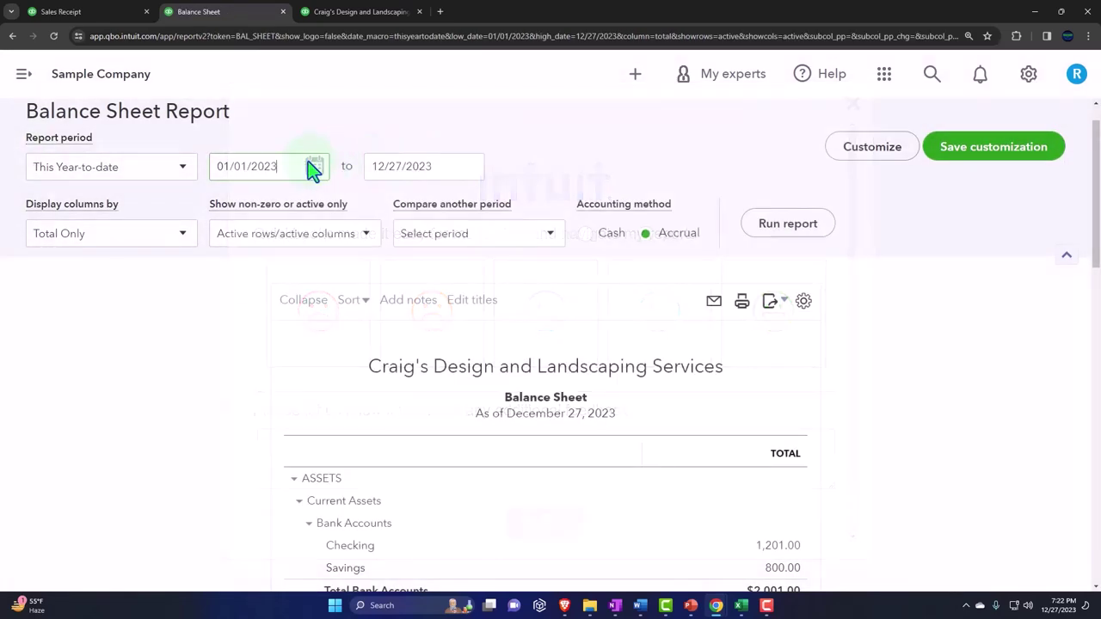
Step: Run the Balance Sheet report for the period 01/01/2024 to 12/31/2024
{"action": "left_click", "coordinate": [297, 167]}
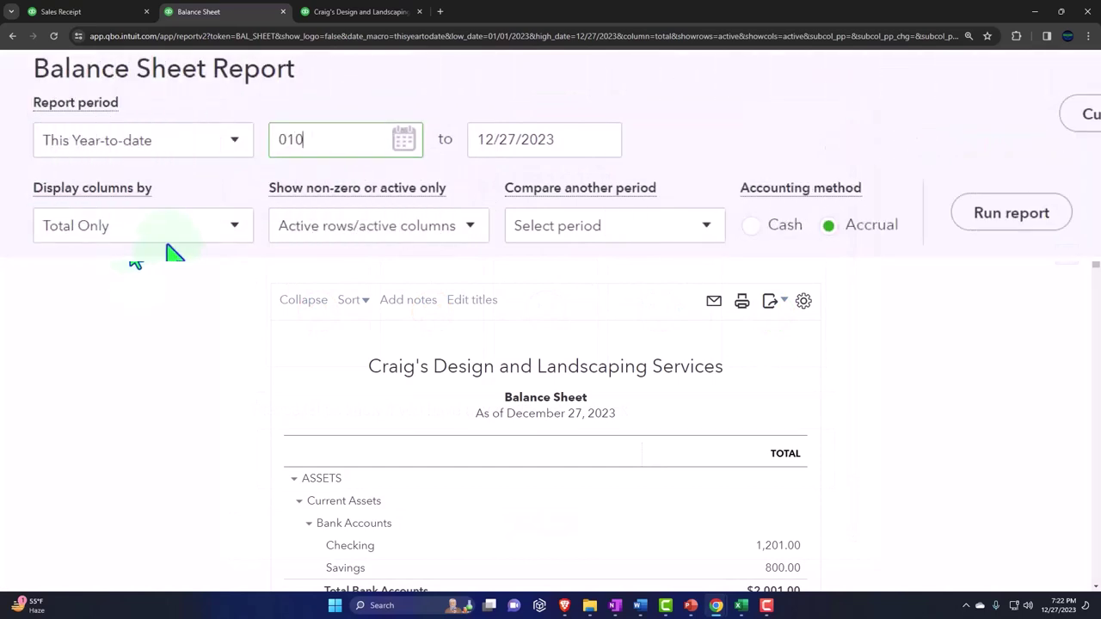
{"action": "type", "text": "010124"}
{"action": "key", "text": "Tab"}
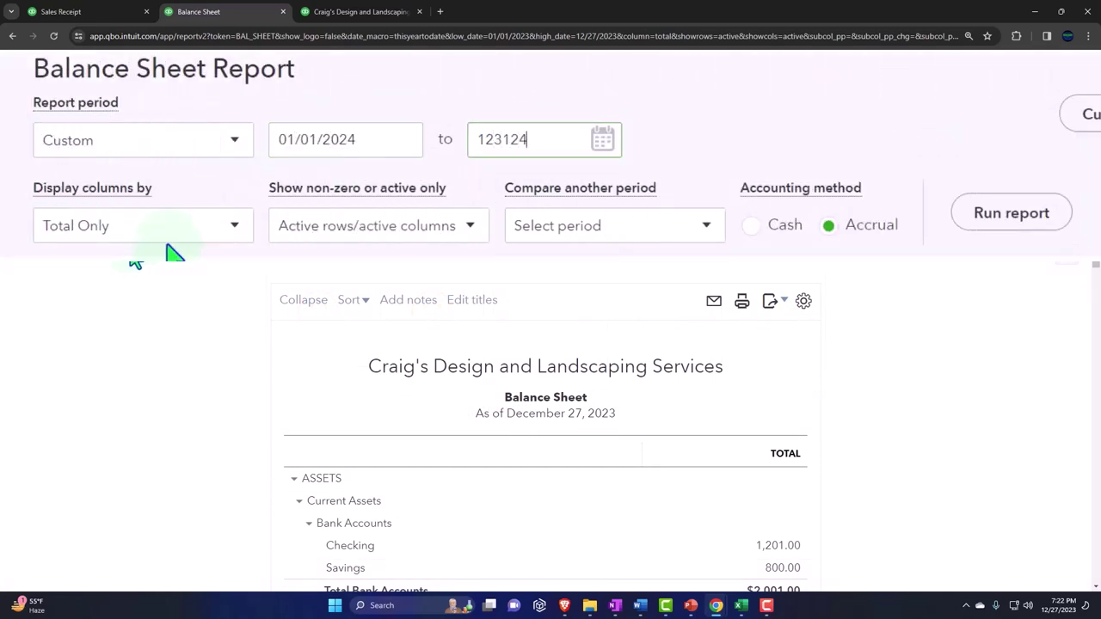
{"action": "key", "text": "Tab"}
{"action": "left_click", "coordinate": [774, 219]}
{"action": "scroll", "coordinate": [550, 270], "scroll_direction": "down", "scroll_amount": 2}
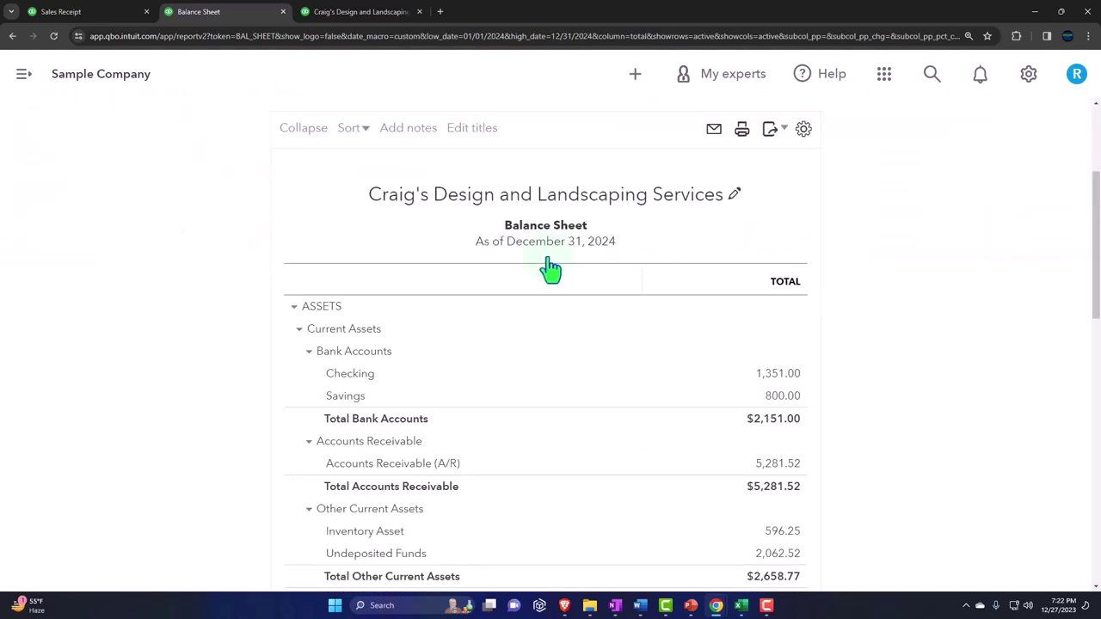
Step: Drill down from the Checking balance to the 2024 sales receipt, close it and return to the Balance Sheet
{"action": "scroll", "coordinate": [298, 290], "scroll_direction": "down", "scroll_amount": 3}
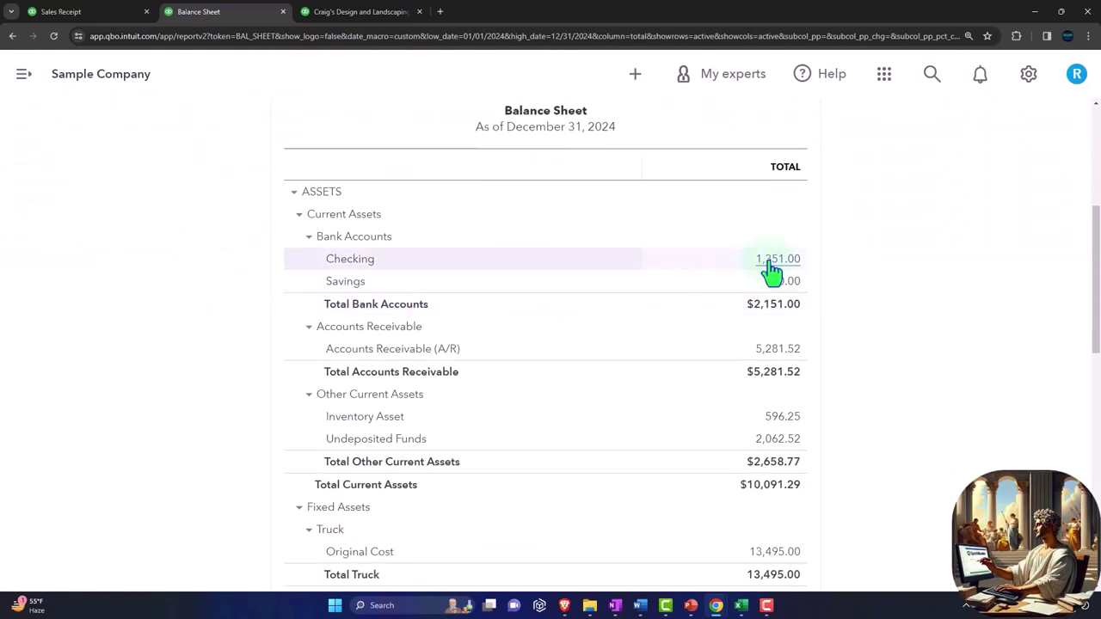
{"action": "left_click", "coordinate": [770, 270]}
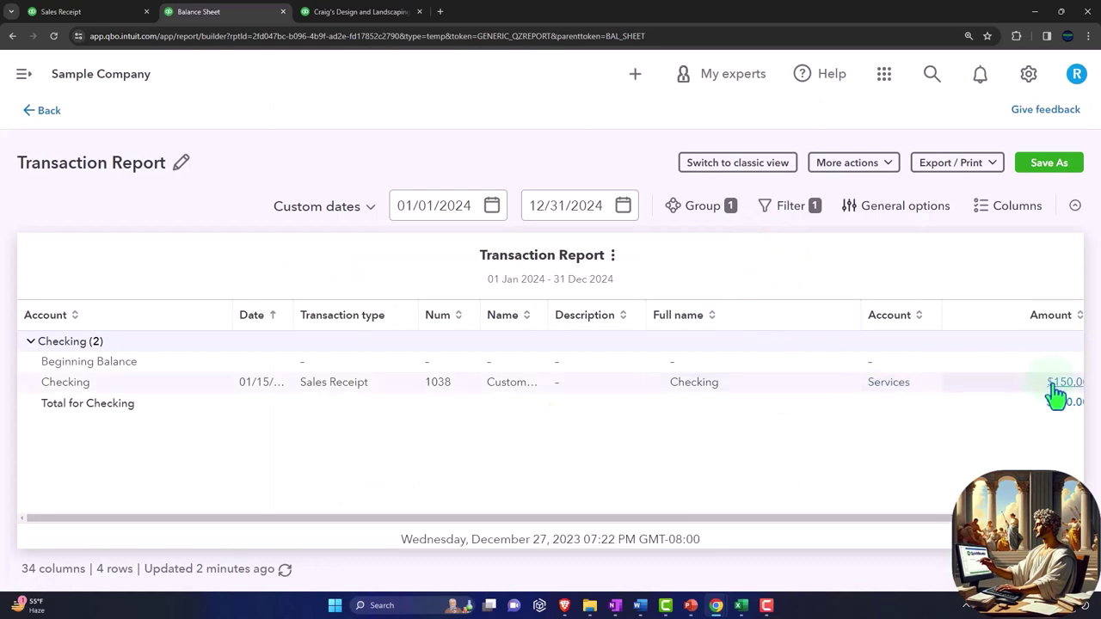
{"action": "left_click", "coordinate": [1055, 388]}
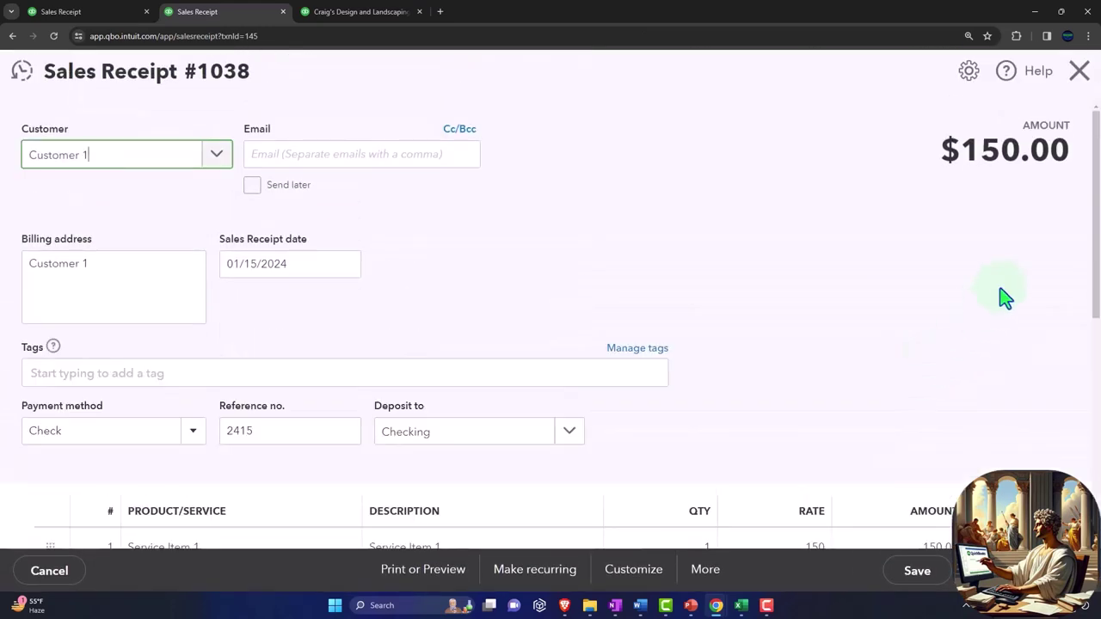
{"action": "left_click", "coordinate": [1076, 72]}
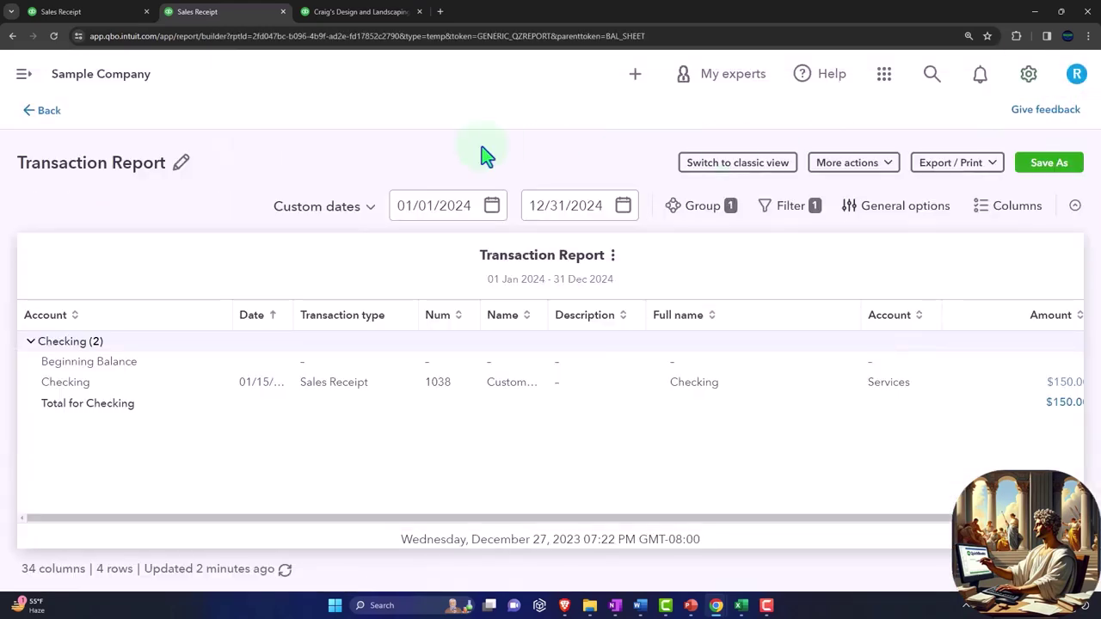
{"action": "left_click", "coordinate": [50, 114]}
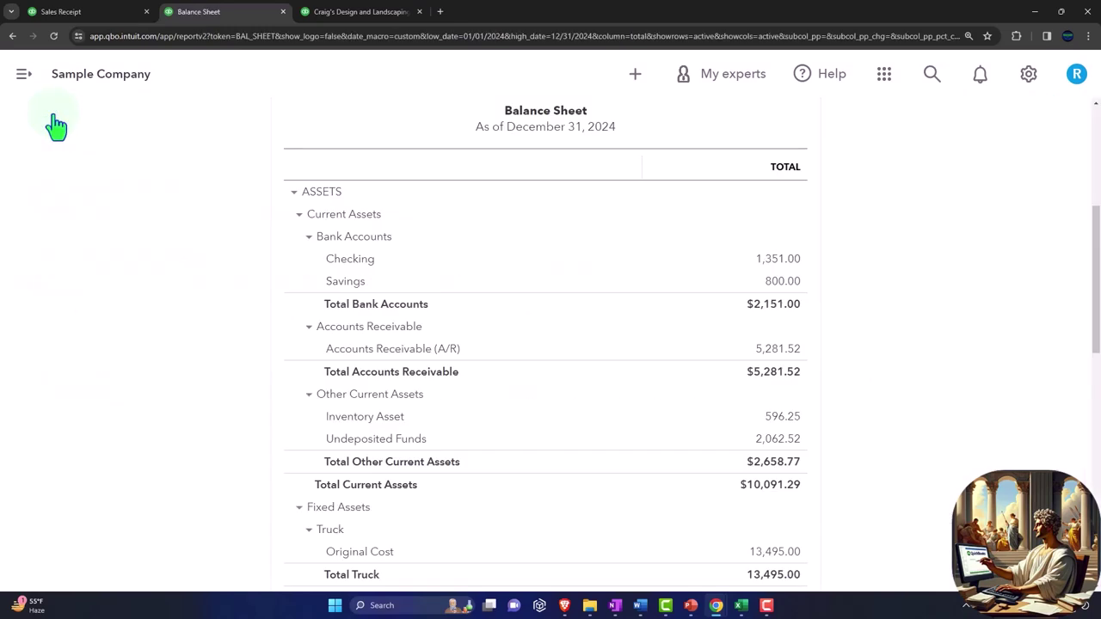
Step: Open the Profit and Loss report and run it for the period 01/01/2024 to 12/31/2024
{"action": "left_click", "coordinate": [327, 14]}
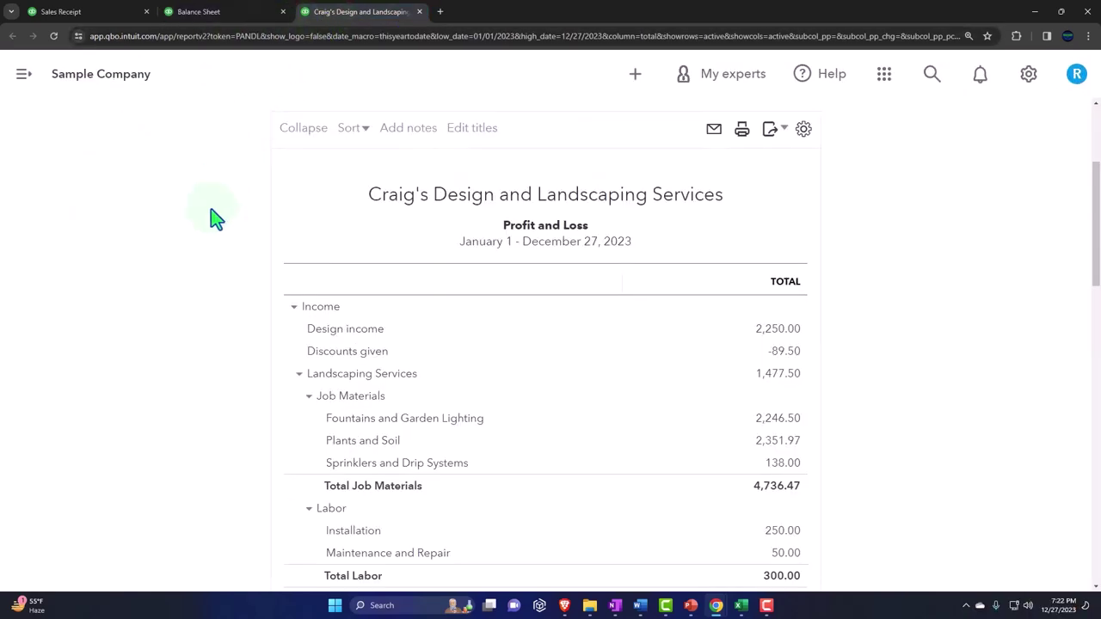
{"action": "scroll", "coordinate": [215, 219], "scroll_direction": "up", "scroll_amount": 3}
{"action": "left_click", "coordinate": [287, 209]}
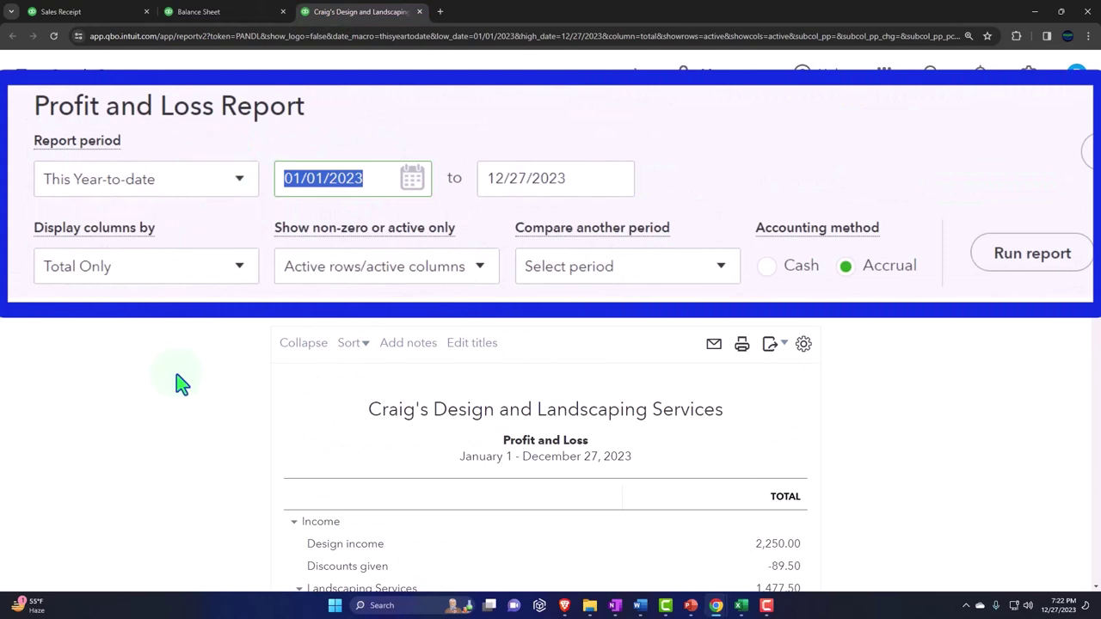
{"action": "type", "text": "01/01/2024"}
{"action": "key", "text": "Tab"}
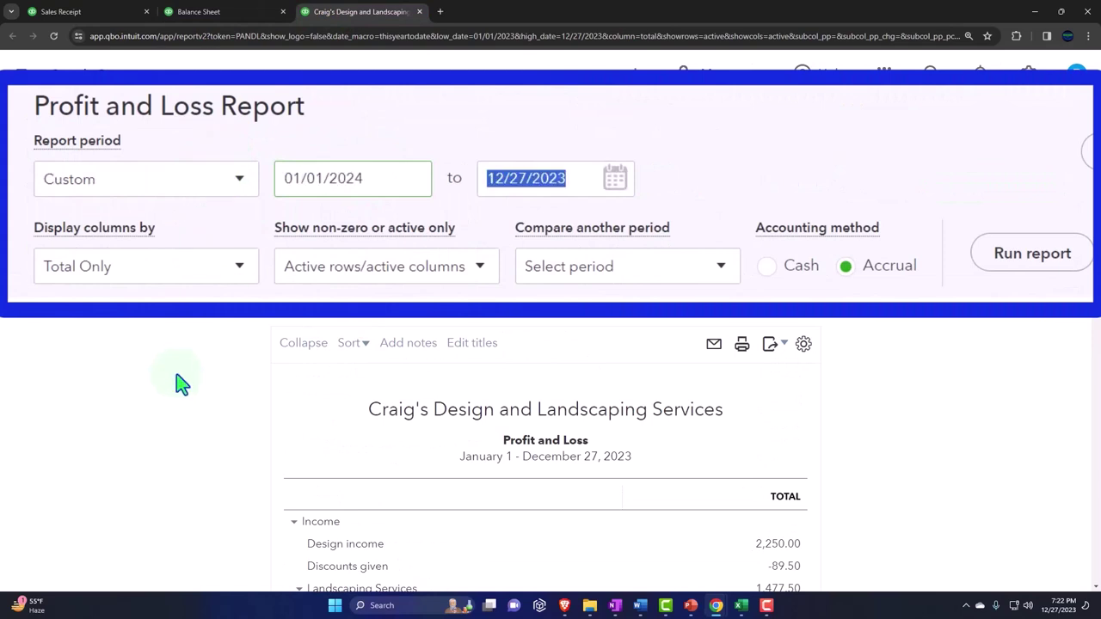
{"action": "type", "text": "12312024"}
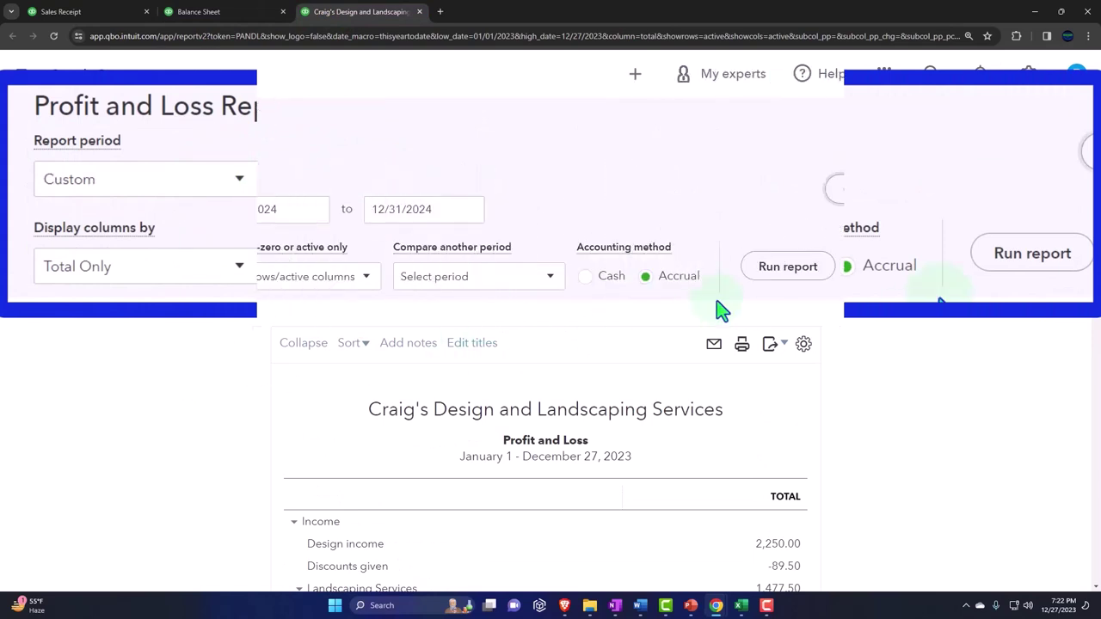
{"action": "left_click", "coordinate": [769, 277]}
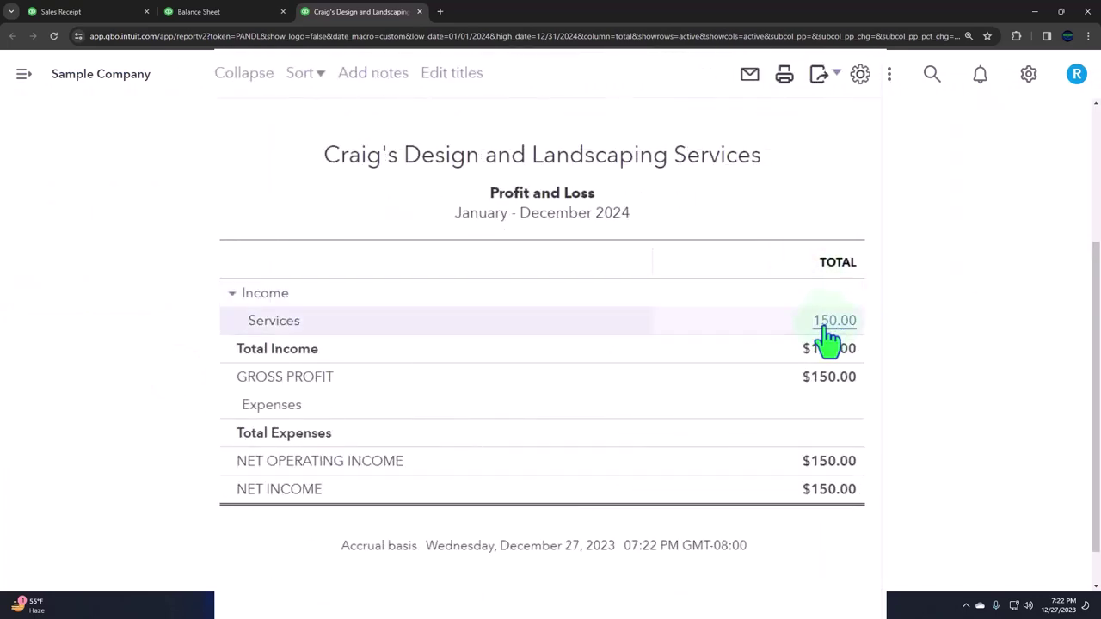
Step: Revisit the Balance Sheet and open the Sales overview in the first browser tab
{"action": "left_click", "coordinate": [221, 14]}
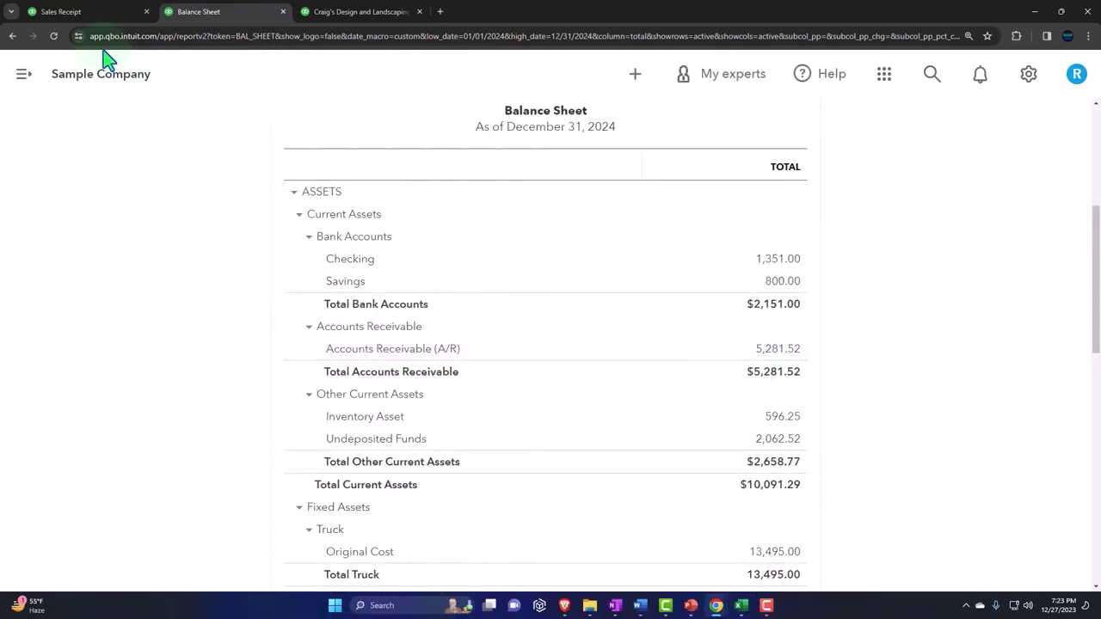
{"action": "left_click", "coordinate": [85, 19]}
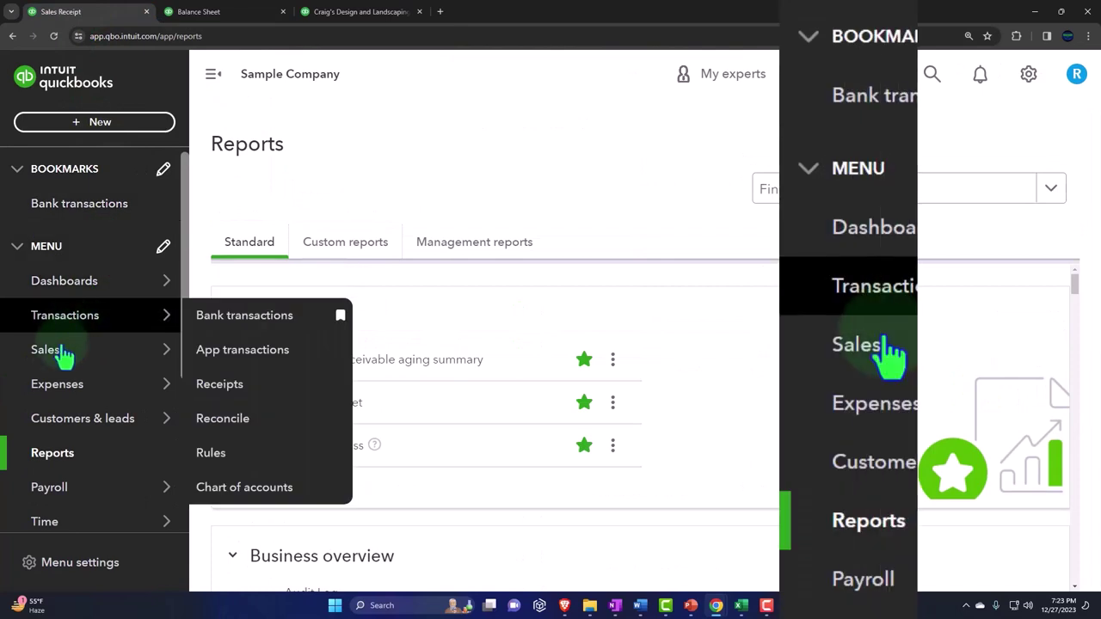
{"action": "mouse_move", "coordinate": [47, 359]}
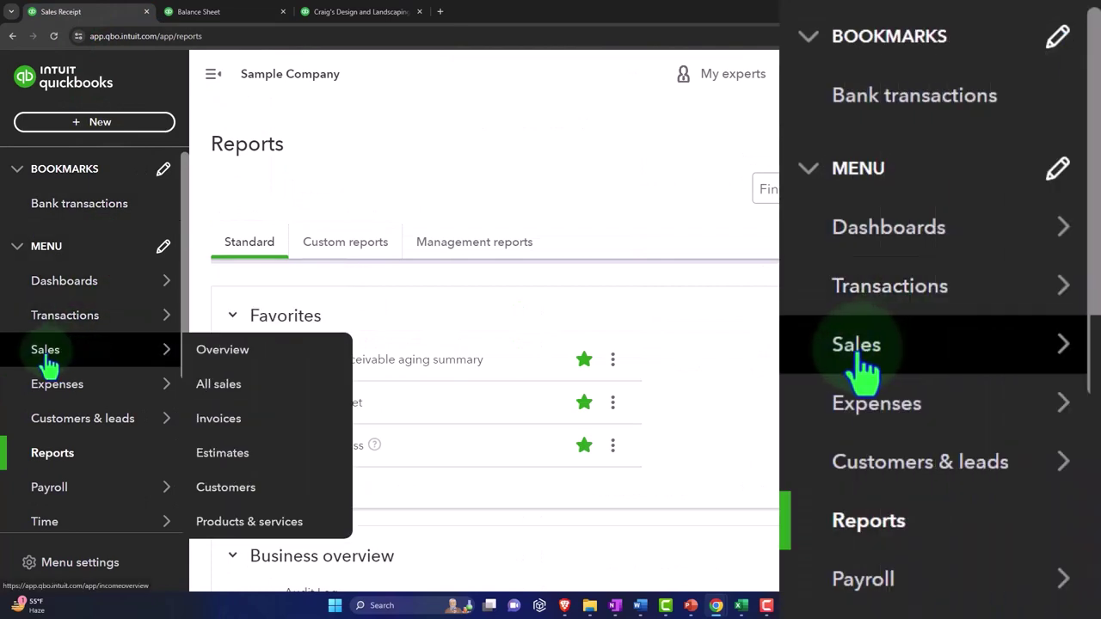
{"action": "left_click", "coordinate": [48, 360]}
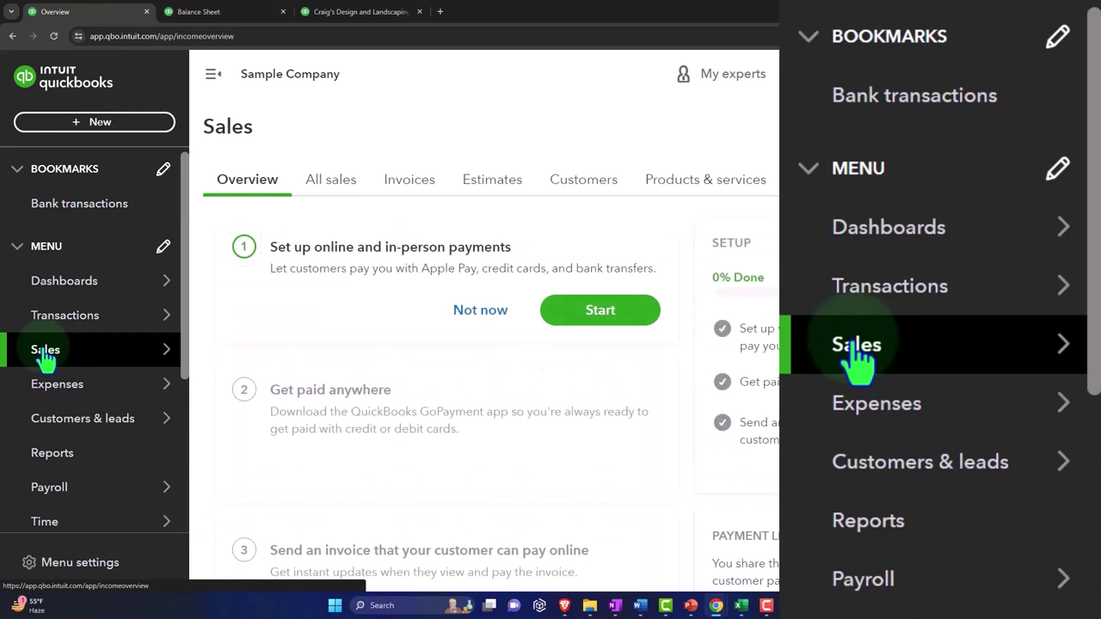
{"action": "key", "text": "ctrl+minus"}
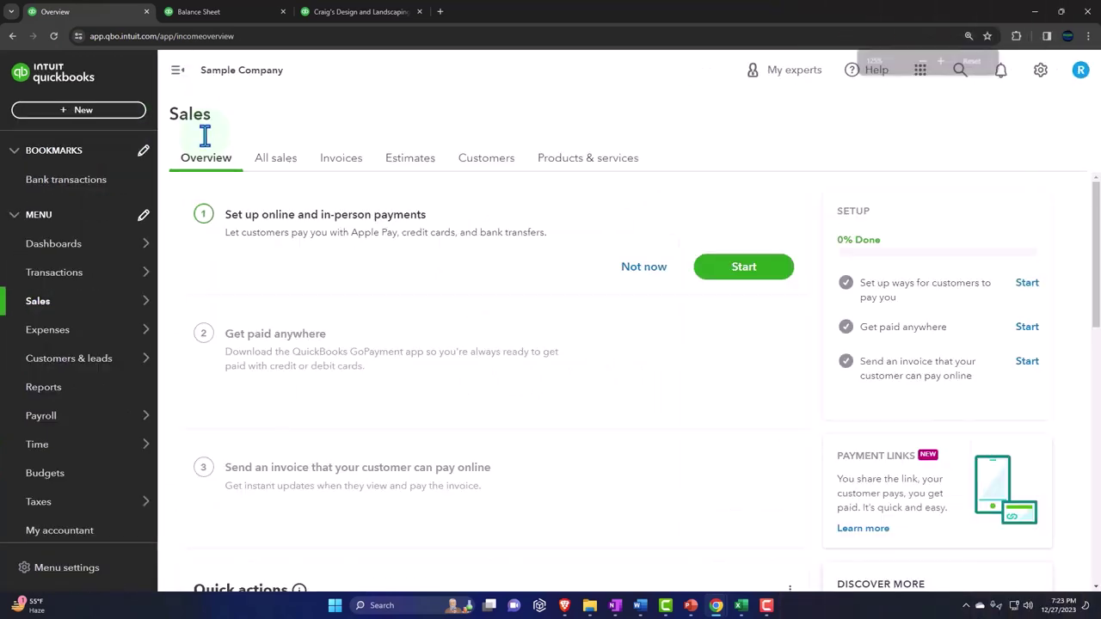
Step: List all sales transactions, filter them to Sales Receipts and dismiss the tour tip
{"action": "left_click", "coordinate": [281, 167]}
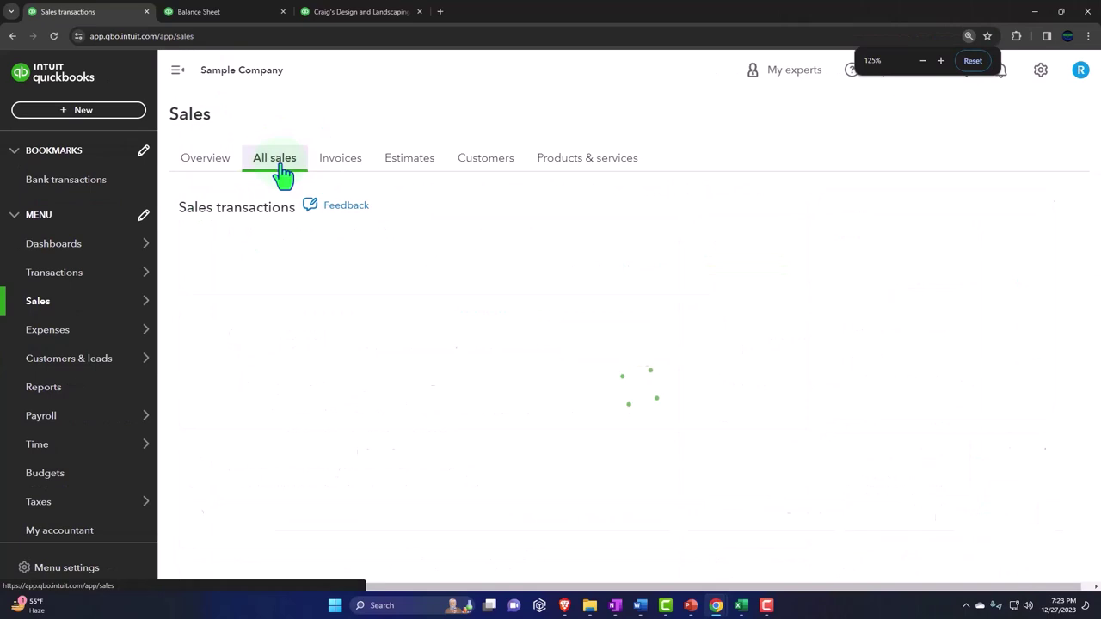
{"action": "left_click", "coordinate": [177, 72]}
{"action": "left_click", "coordinate": [234, 375]}
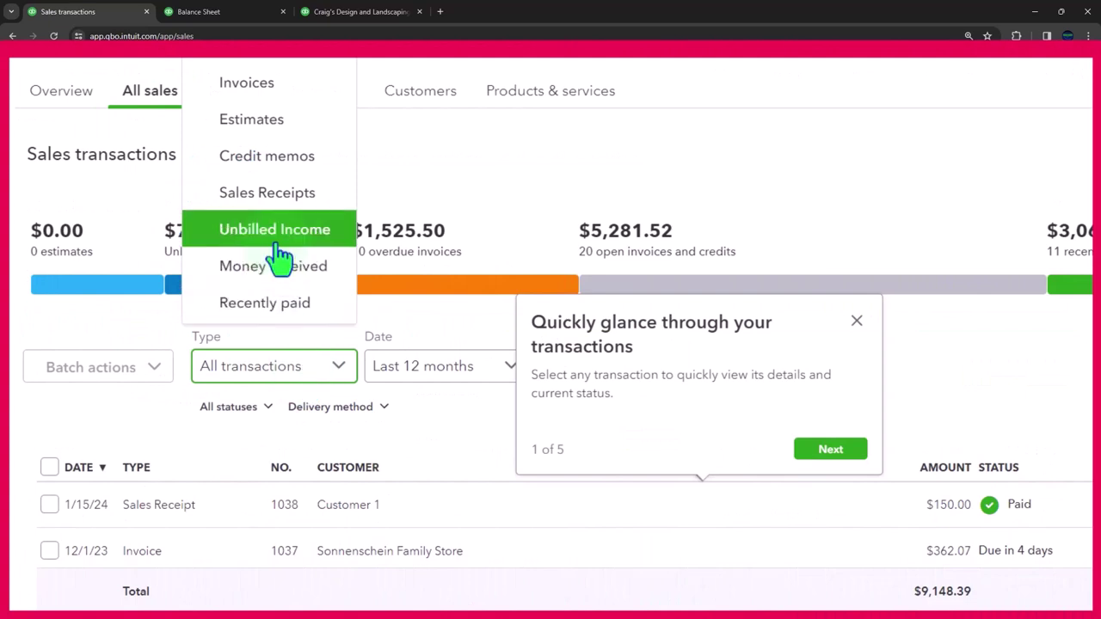
{"action": "left_click", "coordinate": [284, 194]}
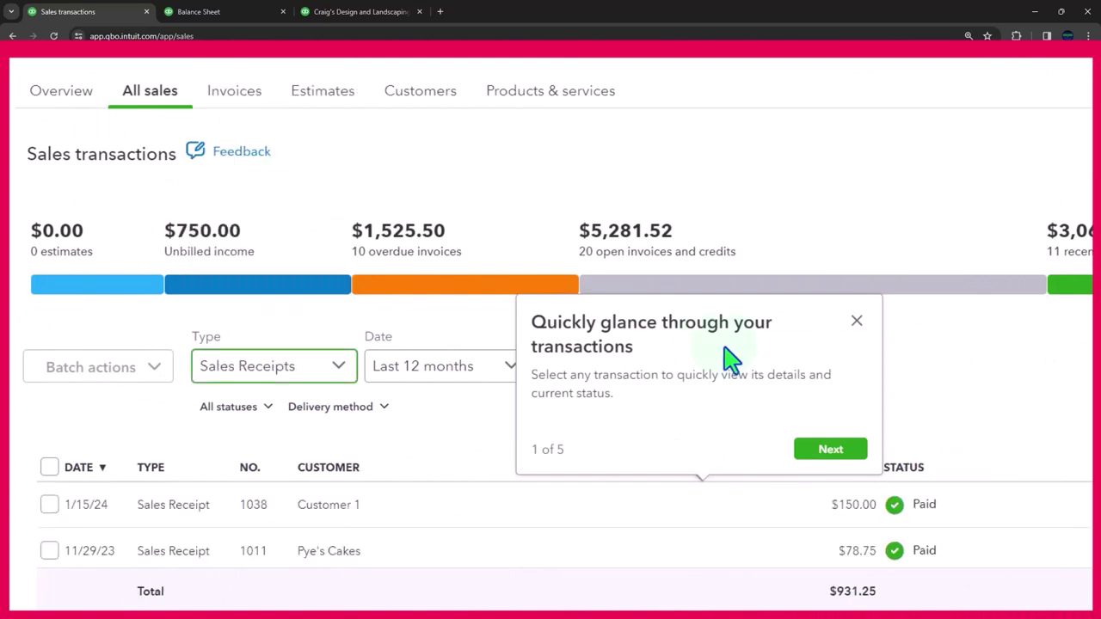
{"action": "left_click", "coordinate": [856, 324]}
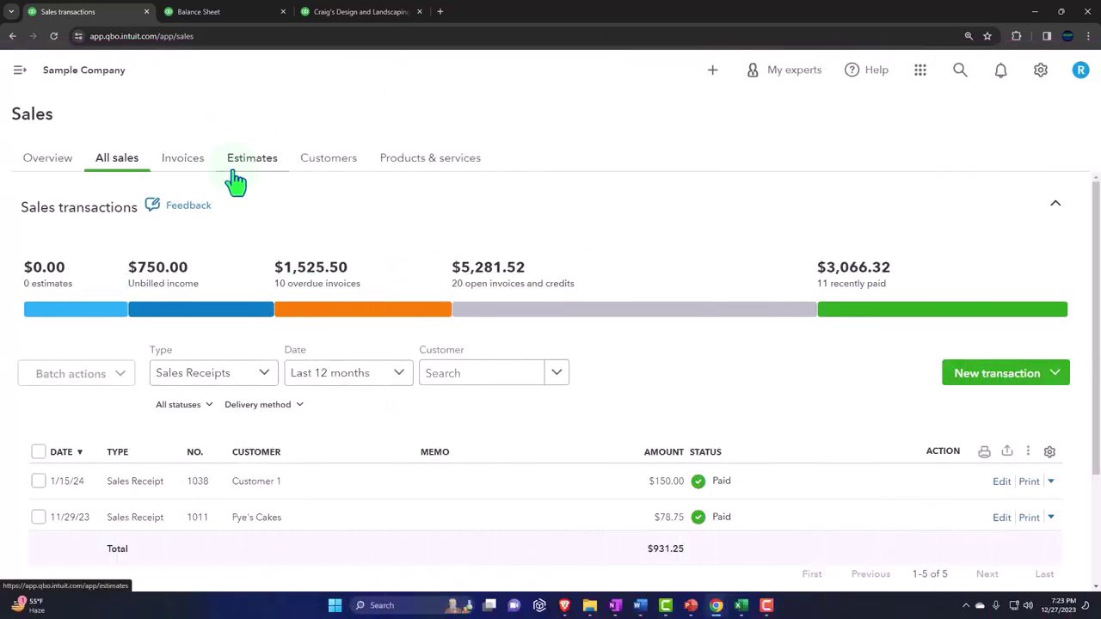
Step: Open Customer 1 from the customer list to review its transactions, and return to the list
{"action": "left_click", "coordinate": [320, 175]}
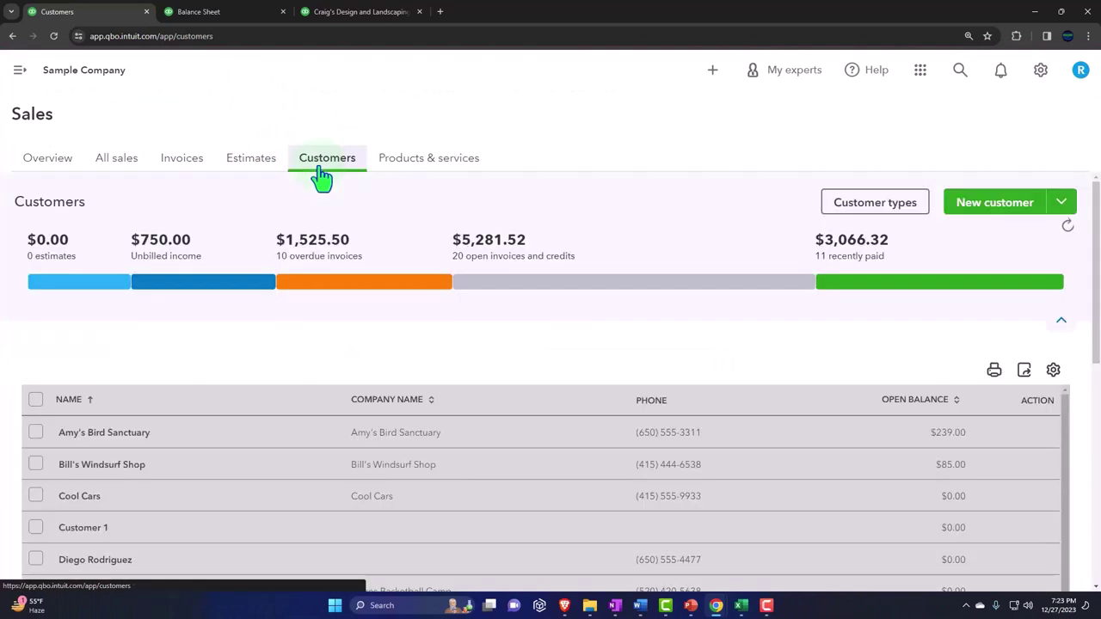
{"action": "scroll", "coordinate": [306, 370], "scroll_direction": "down", "scroll_amount": 2}
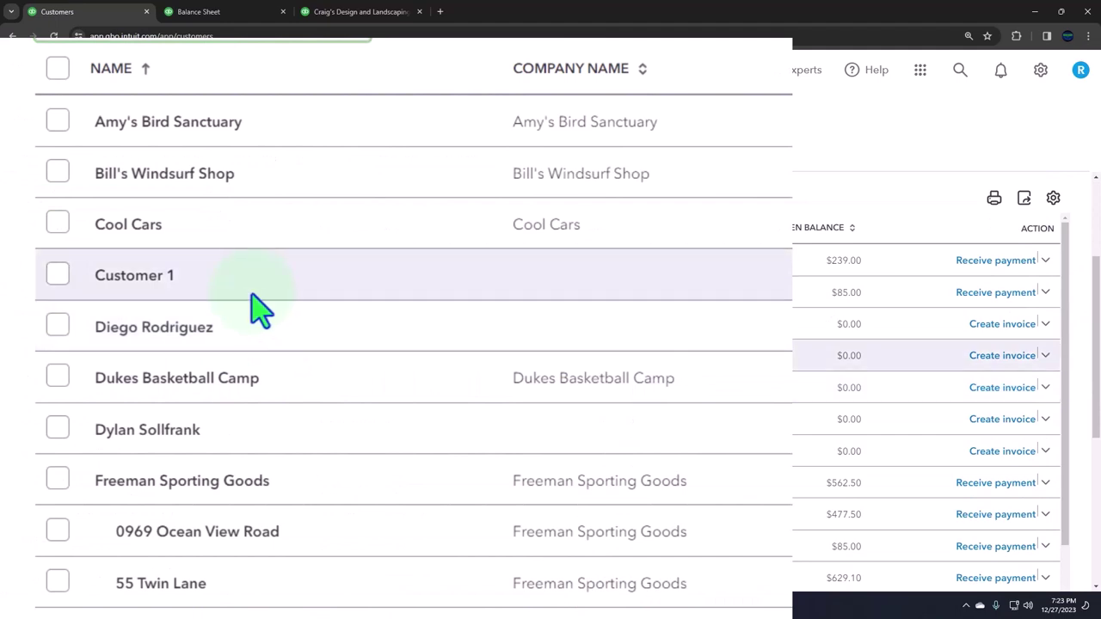
{"action": "left_click", "coordinate": [91, 366]}
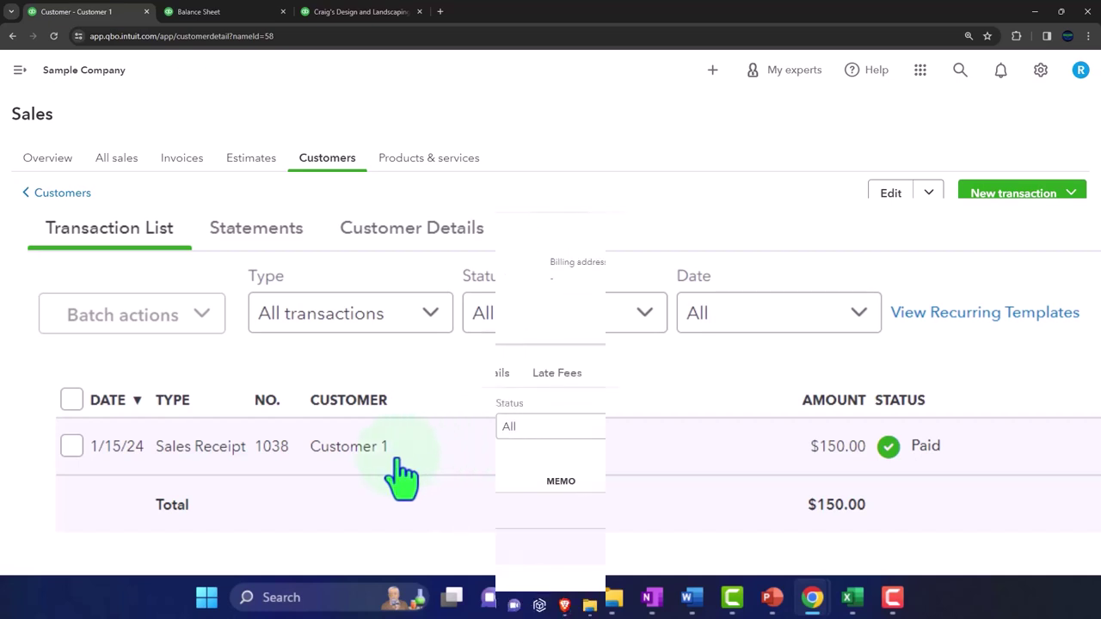
{"action": "left_click", "coordinate": [65, 194]}
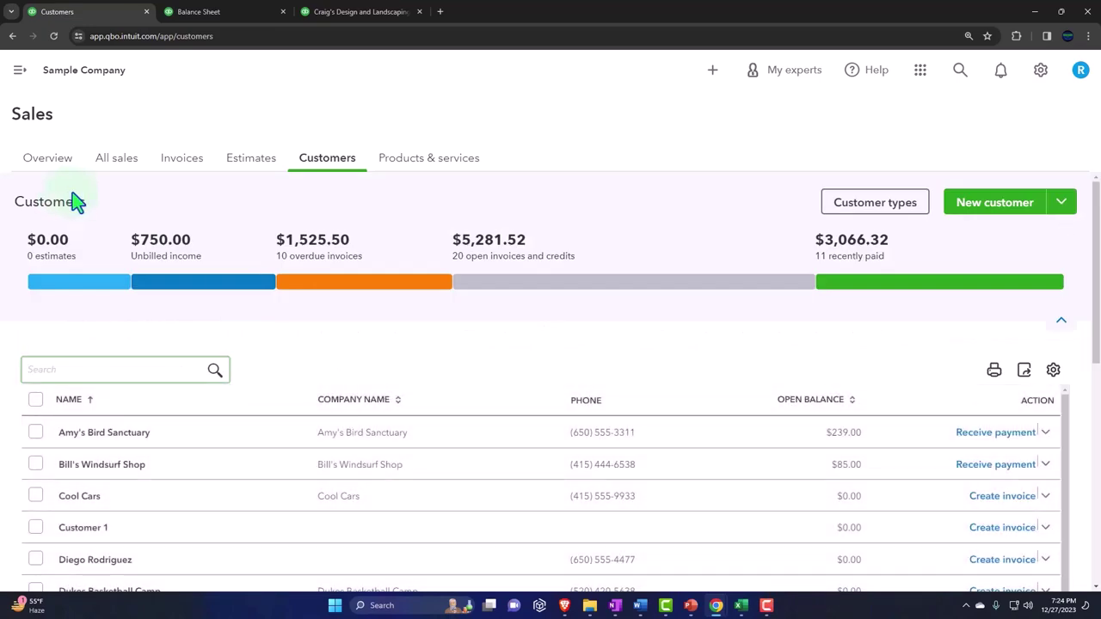
Step: Open a blank invoice form to examine it and close it without saving
{"action": "left_click", "coordinate": [19, 72]}
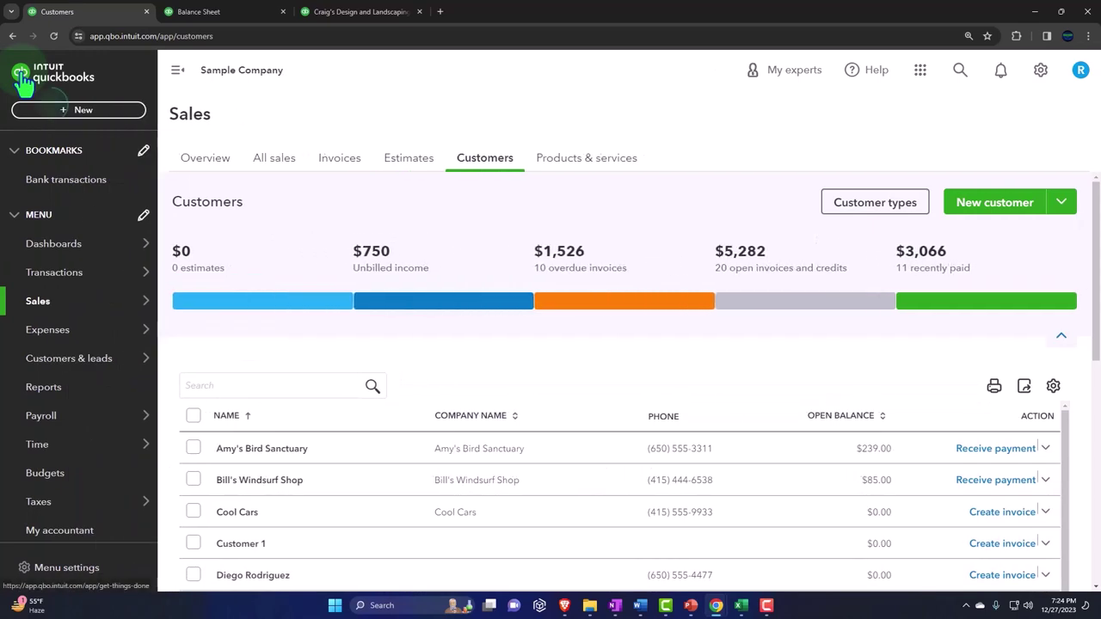
{"action": "left_click", "coordinate": [73, 112]}
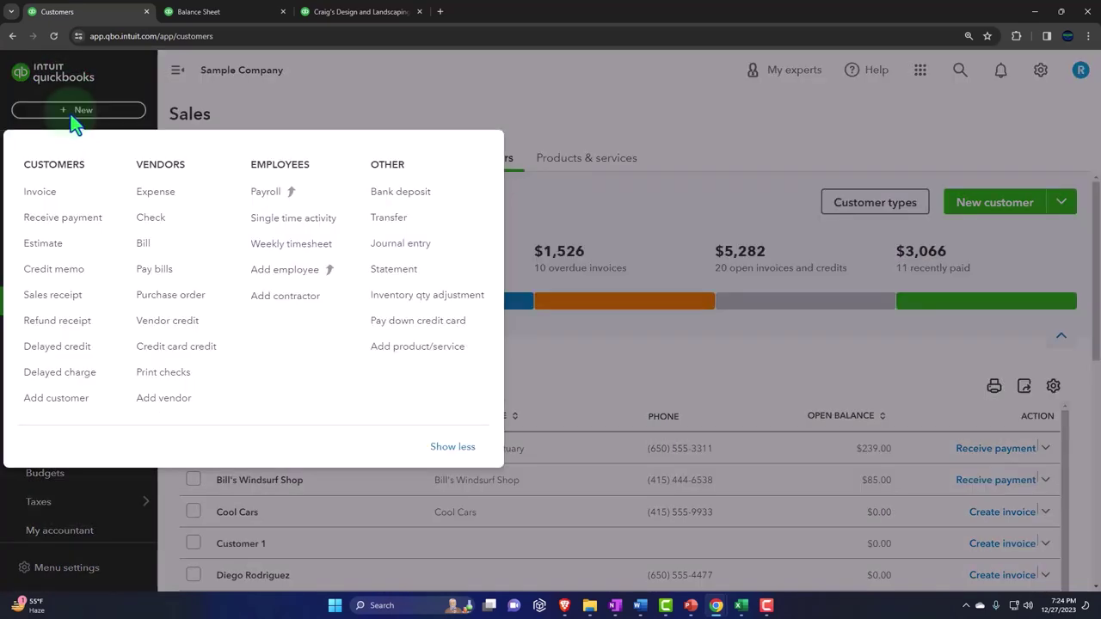
{"action": "left_click", "coordinate": [37, 198]}
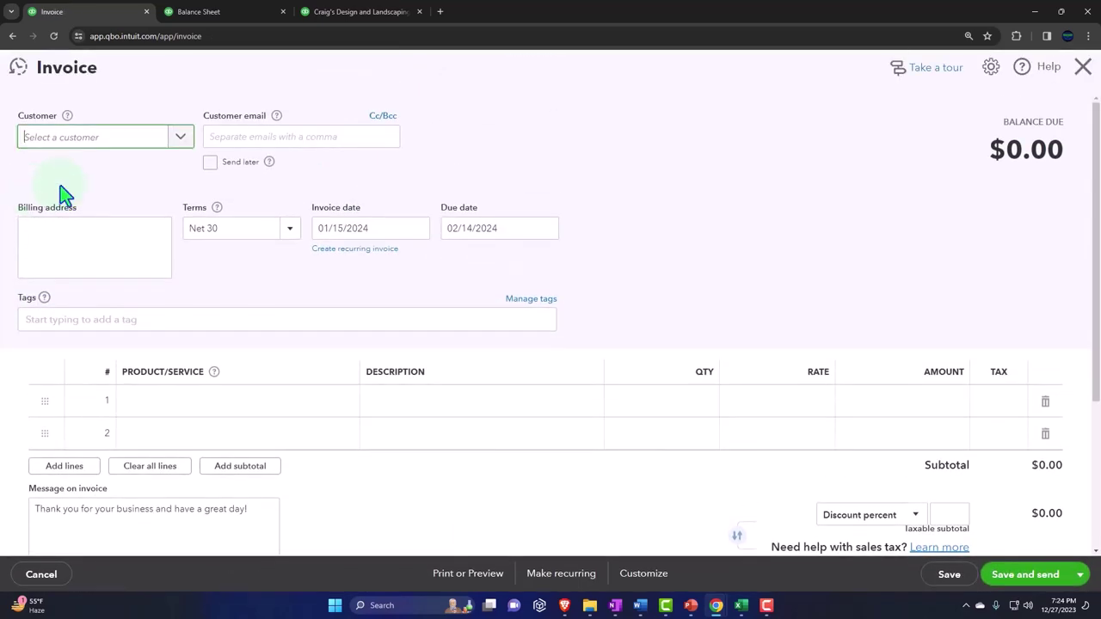
{"action": "left_click", "coordinate": [1082, 69]}
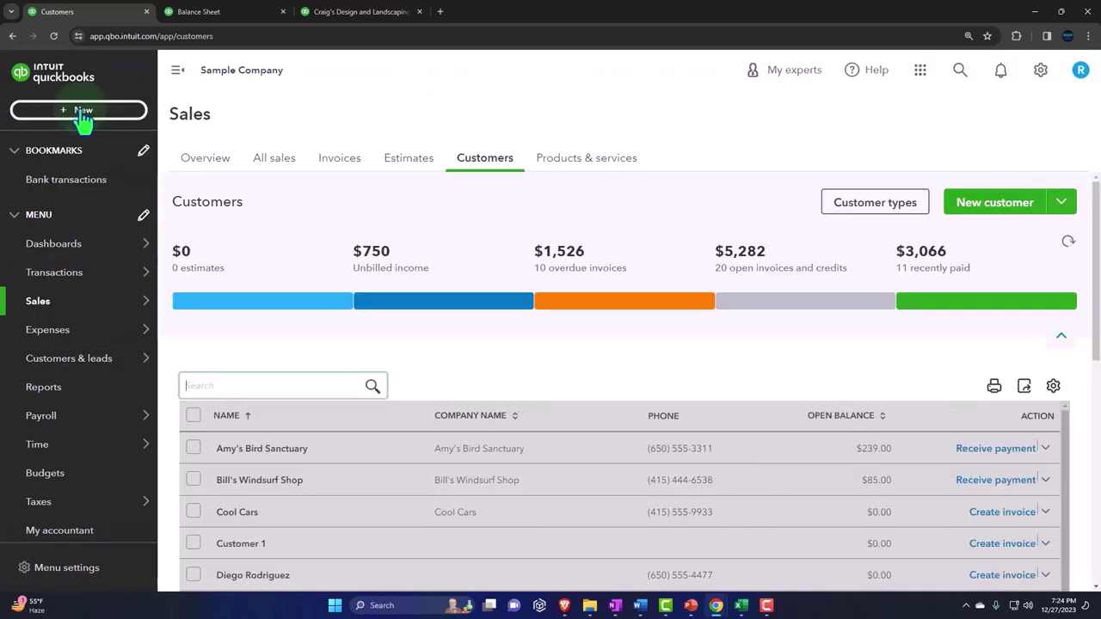
Step: Start a new sales receipt and add and save Customer 2 as a new customer on it
{"action": "left_click", "coordinate": [84, 112]}
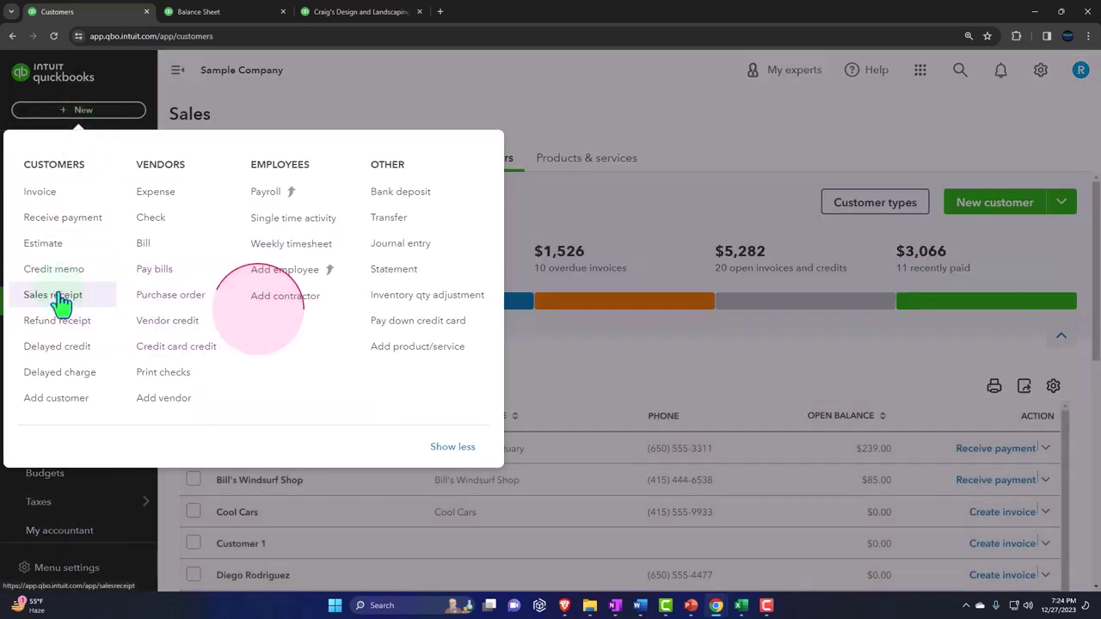
{"action": "left_click", "coordinate": [57, 299]}
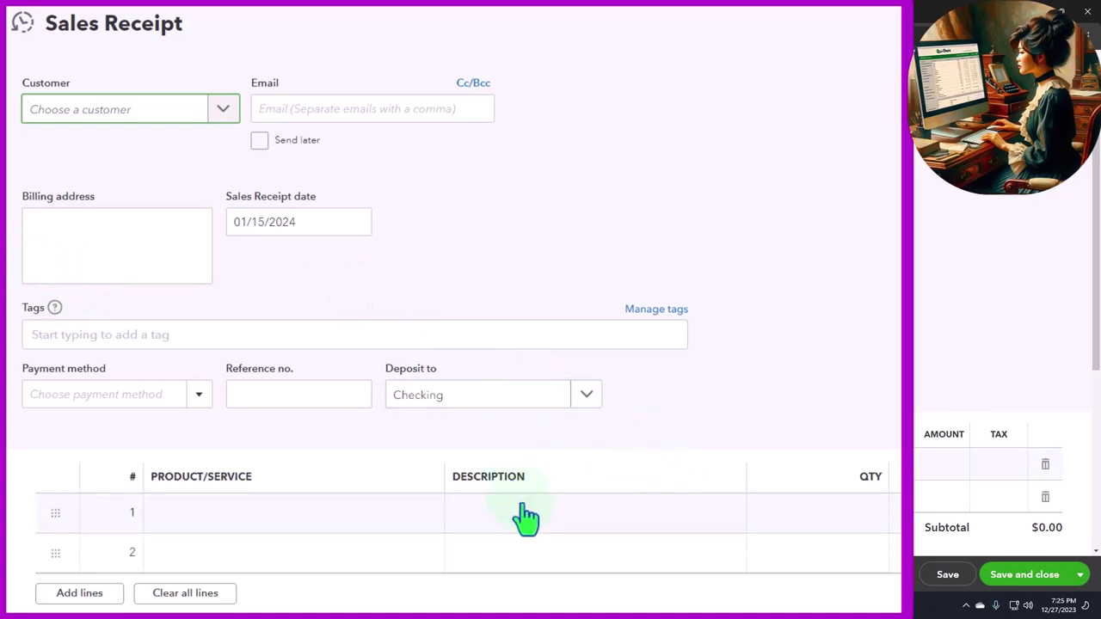
{"action": "left_click", "coordinate": [125, 114]}
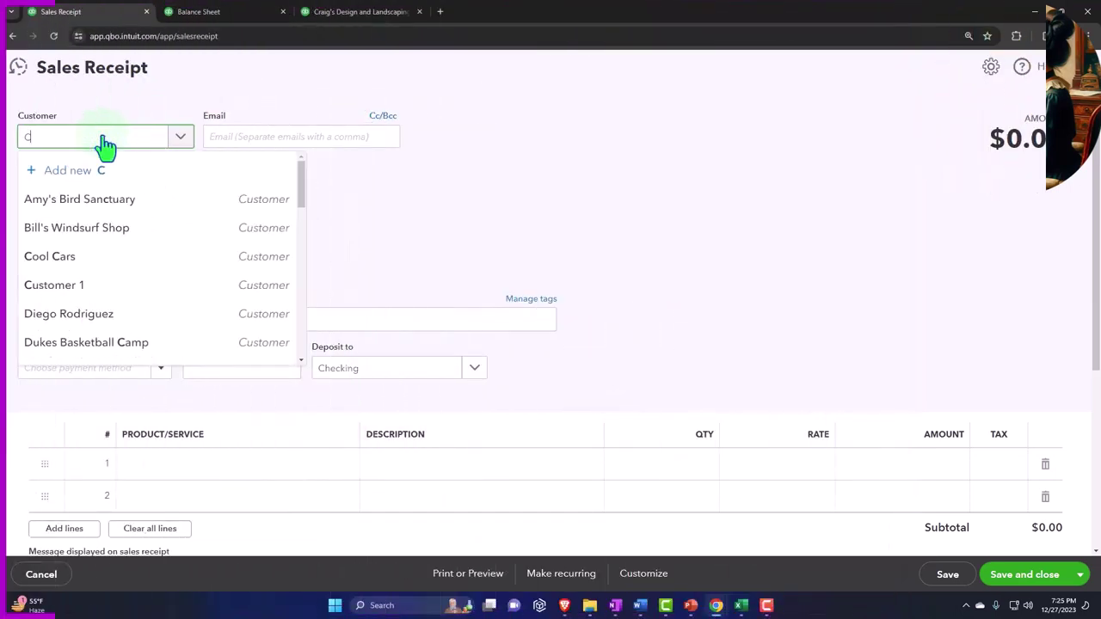
{"action": "type", "text": "Customer 2"}
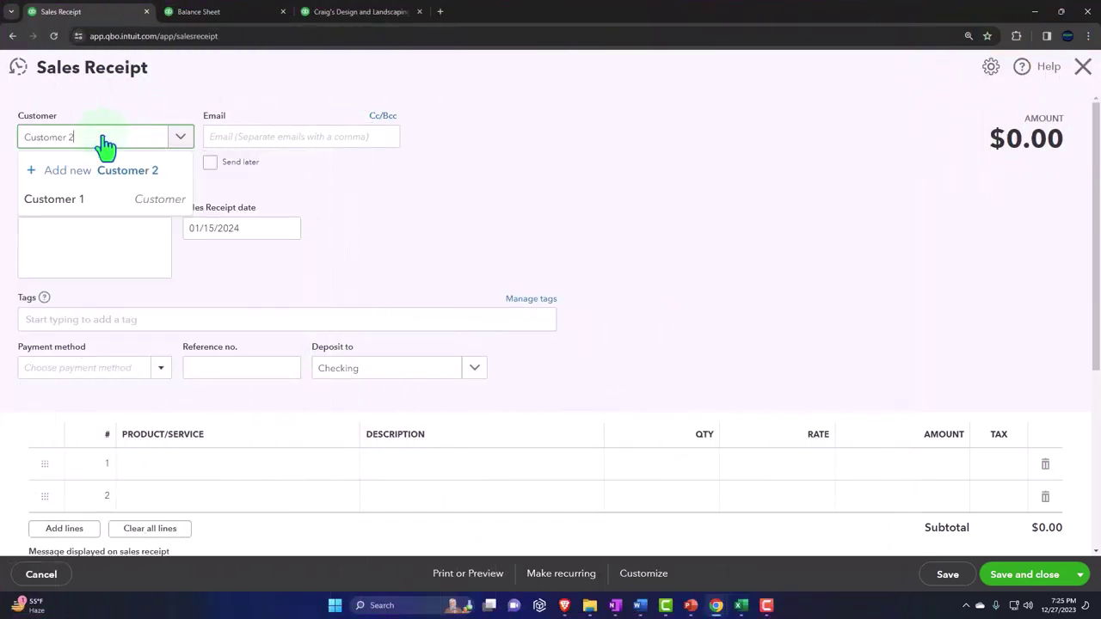
{"action": "key", "text": "Return"}
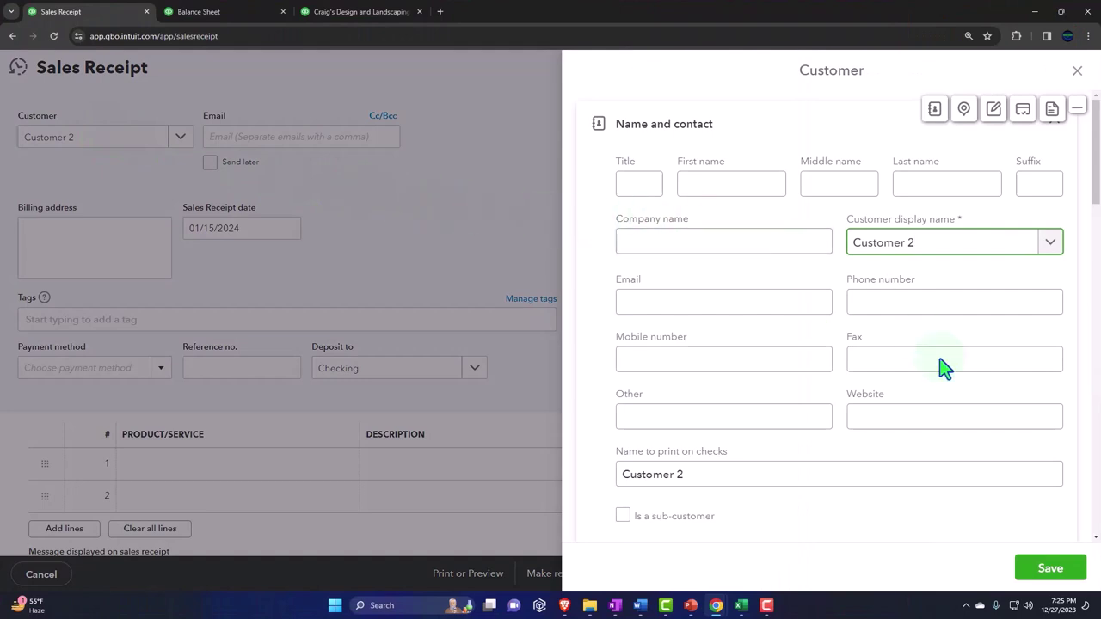
{"action": "left_click", "coordinate": [1045, 571]}
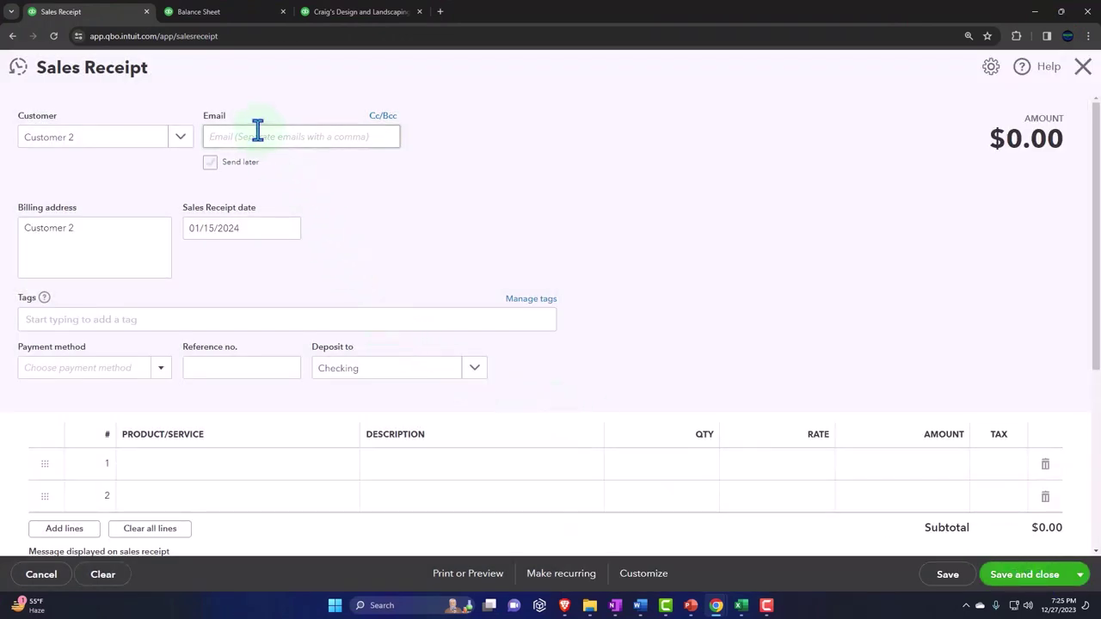
Step: Set the sales receipt date to 01/17/2024 and leave the email empty
{"action": "key", "text": "Tab"}
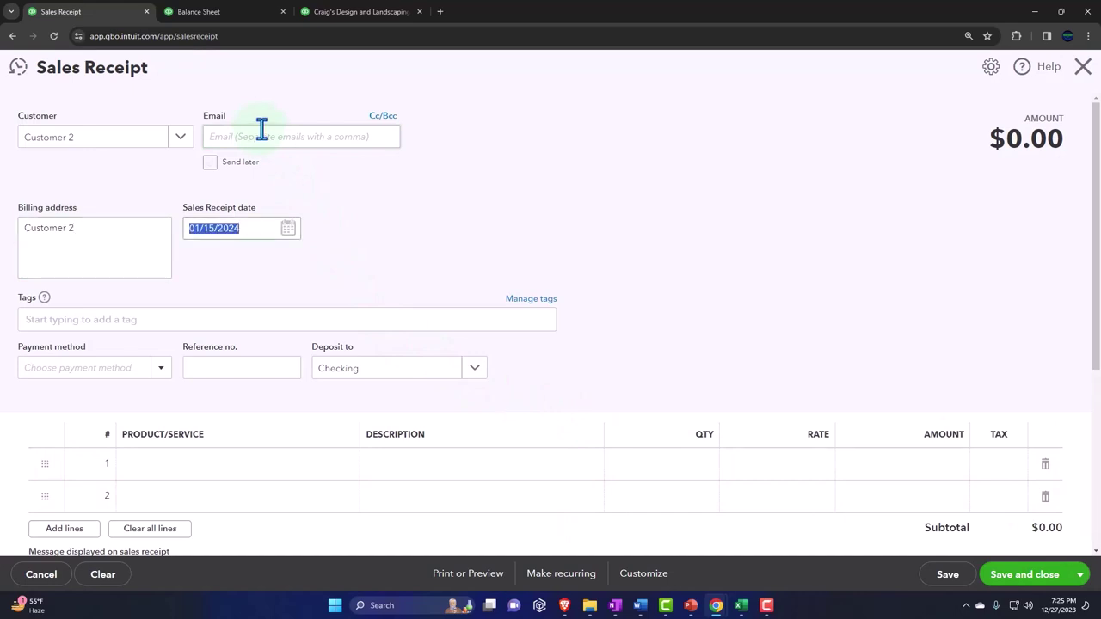
{"action": "type", "text": "+"}
{"action": "key", "text": "Tab"}
{"action": "key", "text": "Tab"}
{"action": "key", "text": "Tab"}
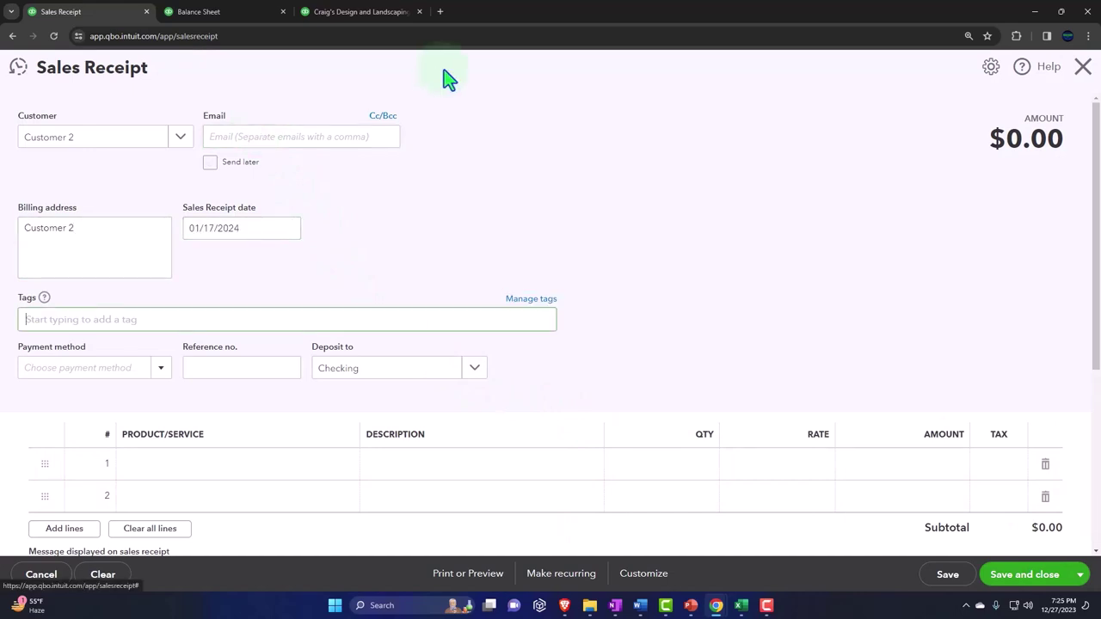
Step: Set the payment method to Cash and the deposit account to Undeposited Funds, leaving the reference number empty
{"action": "left_click", "coordinate": [162, 371]}
{"action": "left_click", "coordinate": [111, 443]}
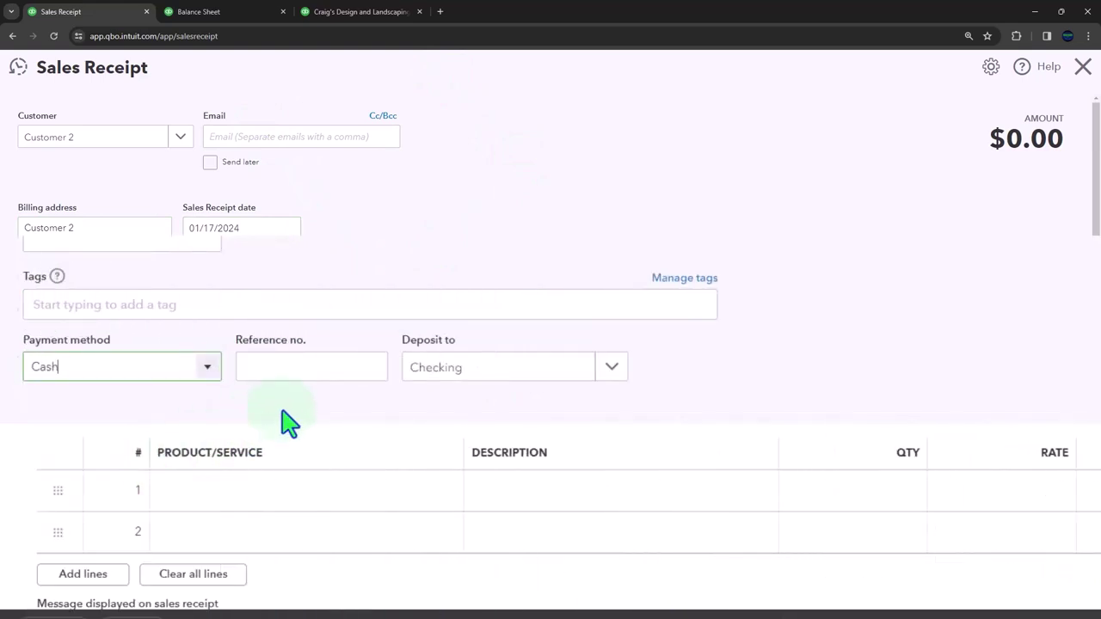
{"action": "key", "text": "Tab"}
{"action": "key", "text": "Tab"}
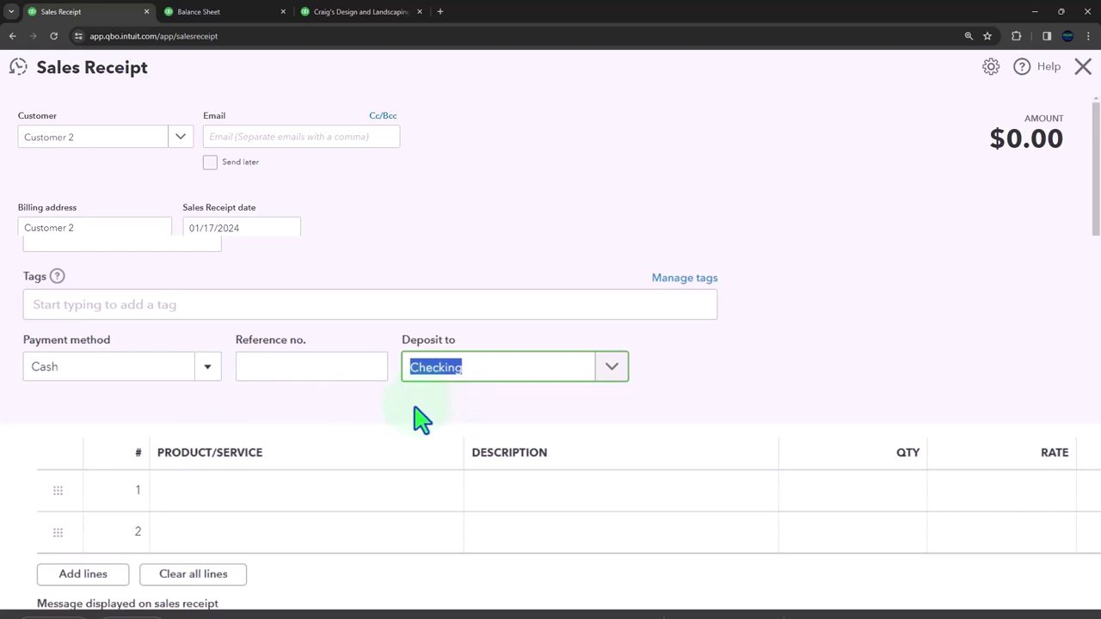
{"action": "left_click", "coordinate": [611, 370]}
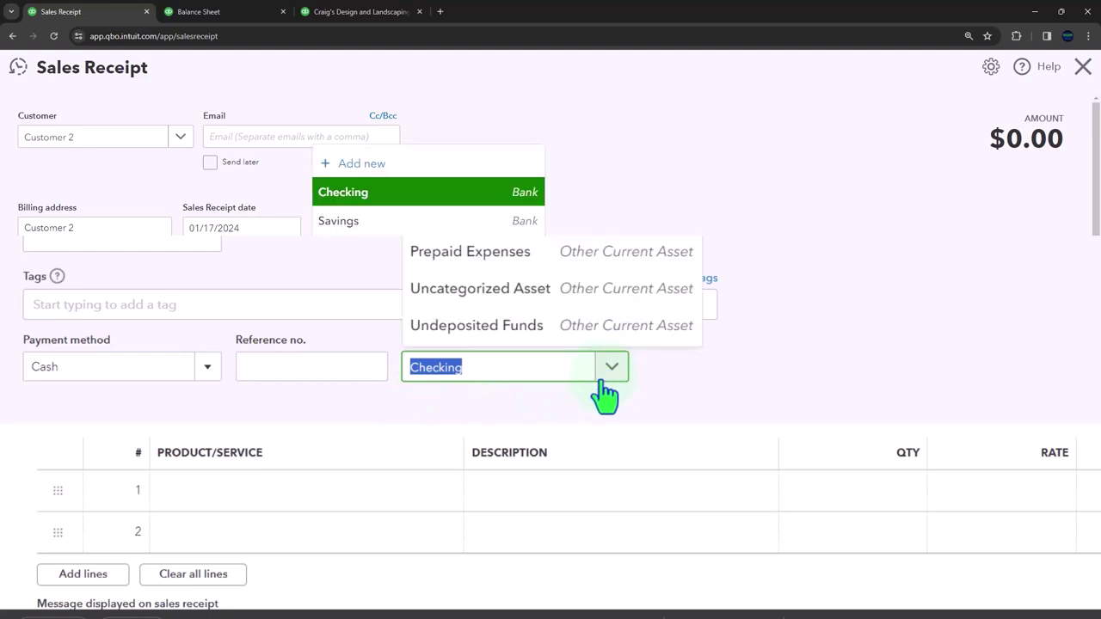
{"action": "left_click", "coordinate": [534, 333]}
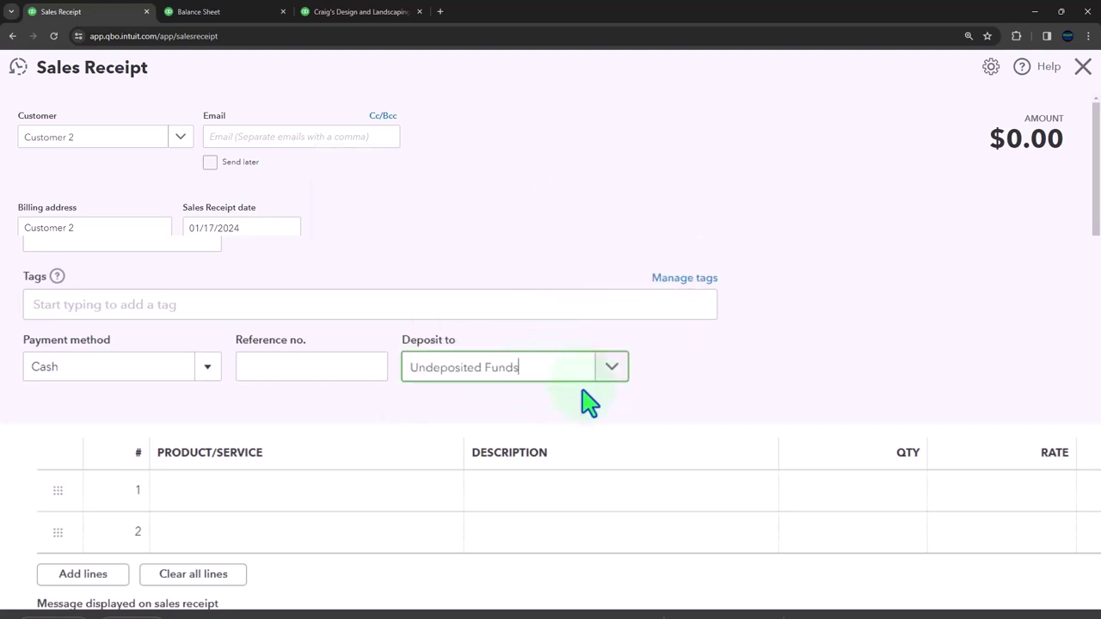
Step: Start a new product named Item 1 from the receipt's first line and choose Inventory as its type
{"action": "scroll", "coordinate": [590, 401], "scroll_direction": "down", "scroll_amount": 2}
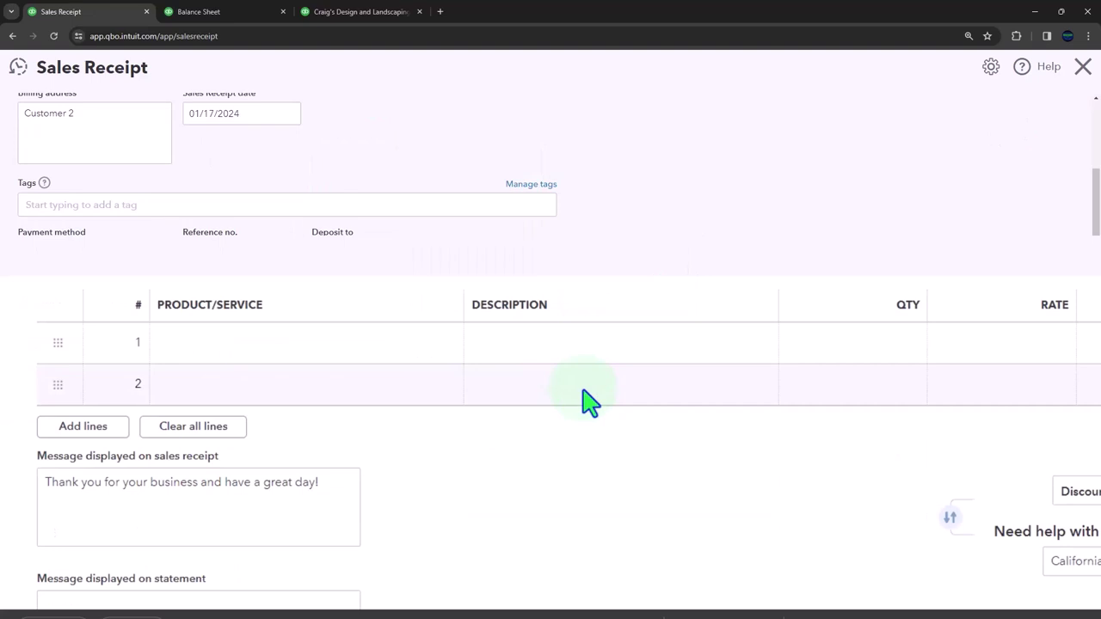
{"action": "left_click", "coordinate": [251, 355]}
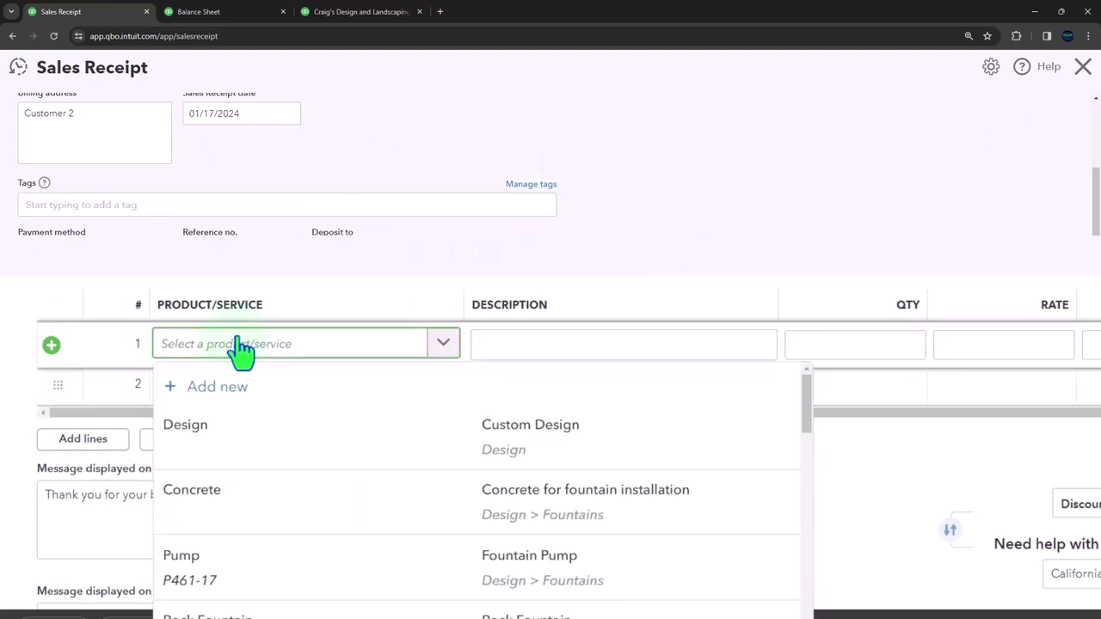
{"action": "type", "text": "Item 1"}
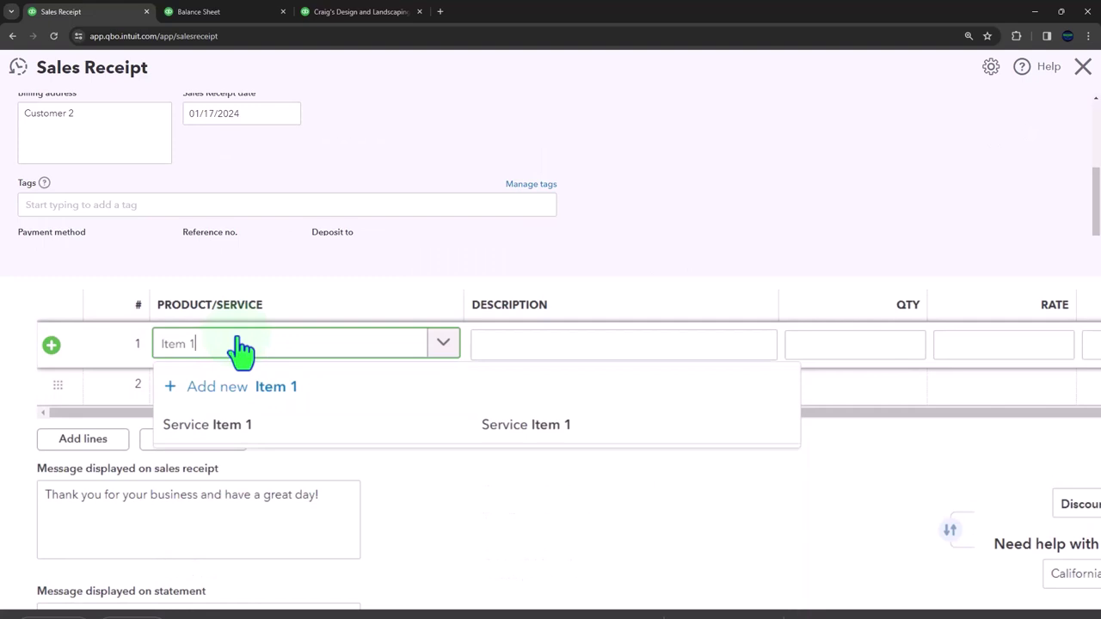
{"action": "key", "text": "shift+Left"}
{"action": "key", "text": "shift+Left"}
{"action": "key", "text": "shift+Left"}
{"action": "key", "text": "shift+Left"}
{"action": "key", "text": "shift+Left"}
{"action": "key", "text": "shift+Left"}
{"action": "left_click", "coordinate": [209, 384]}
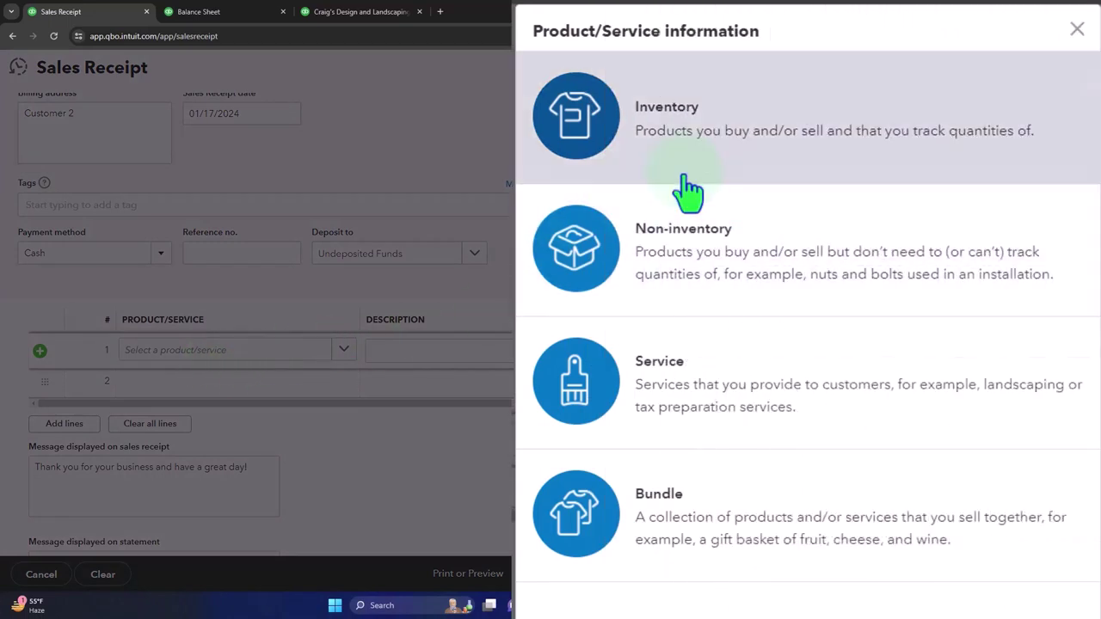
{"action": "left_click", "coordinate": [714, 155]}
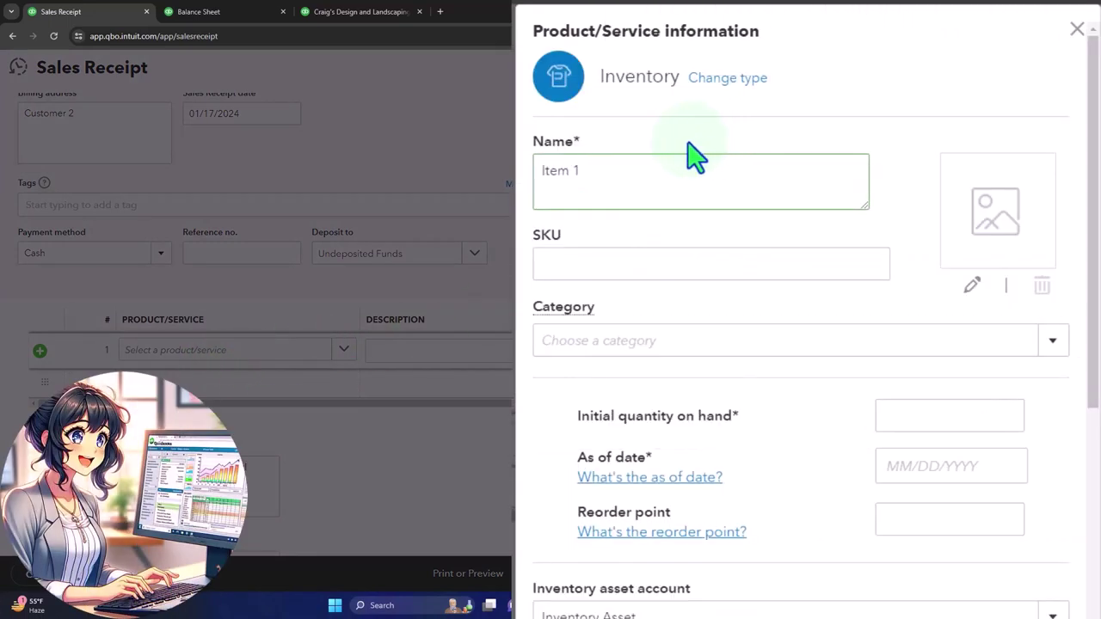
{"action": "left_click", "coordinate": [636, 179]}
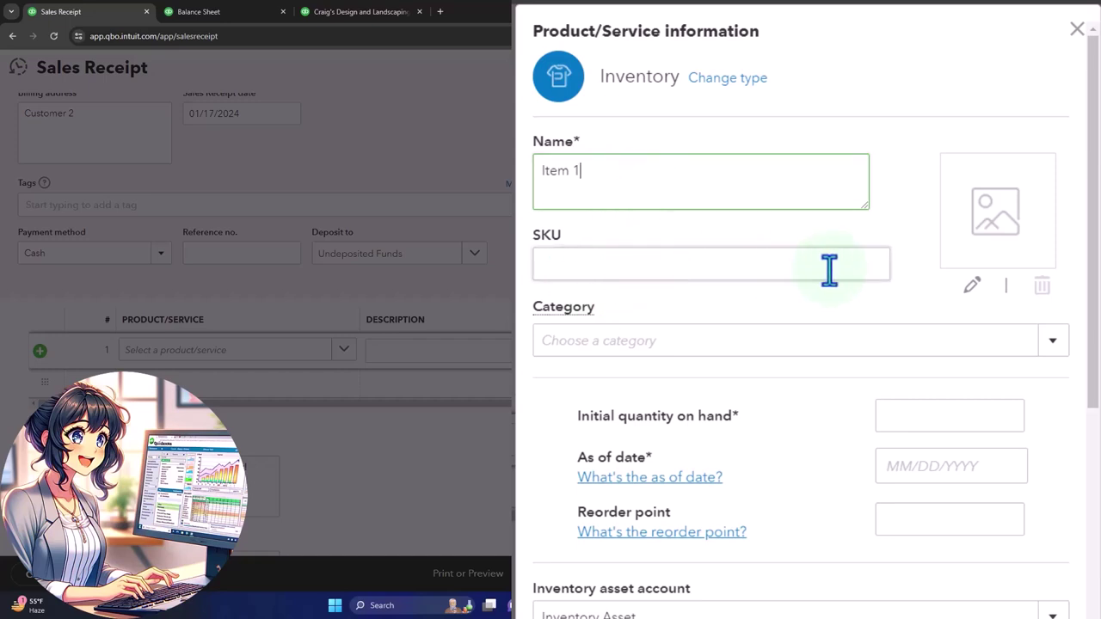
Step: Set Item 1's initial quantity on hand to 10 as of 12/01/2023
{"action": "scroll", "coordinate": [725, 332], "scroll_direction": "down", "scroll_amount": 1}
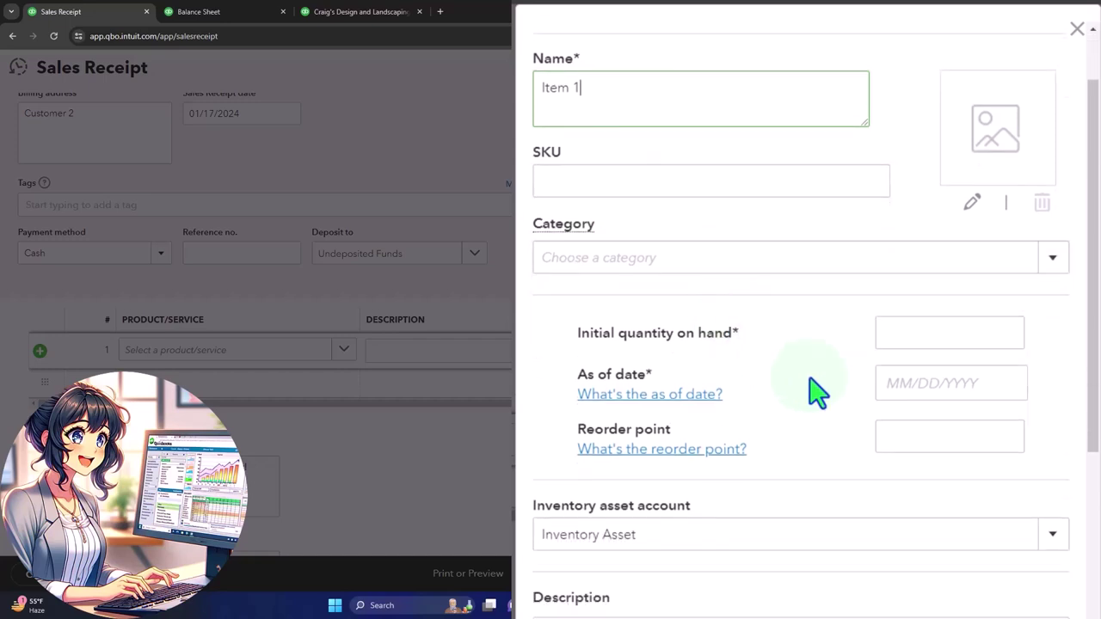
{"action": "left_click", "coordinate": [916, 335]}
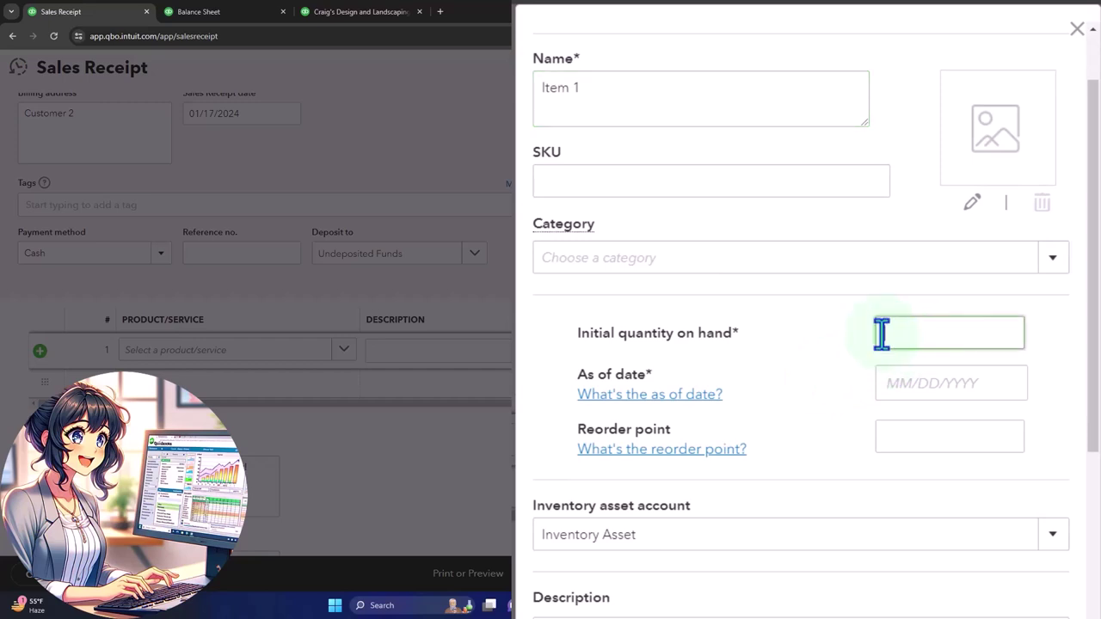
{"action": "type", "text": "10"}
{"action": "key", "text": "Tab"}
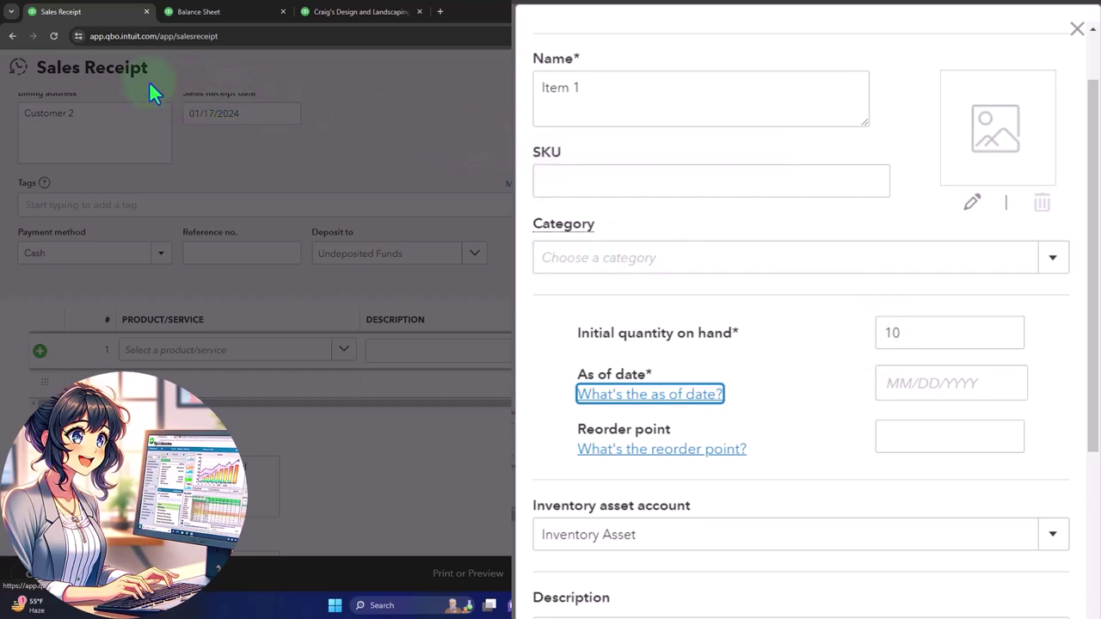
{"action": "left_click", "coordinate": [924, 389]}
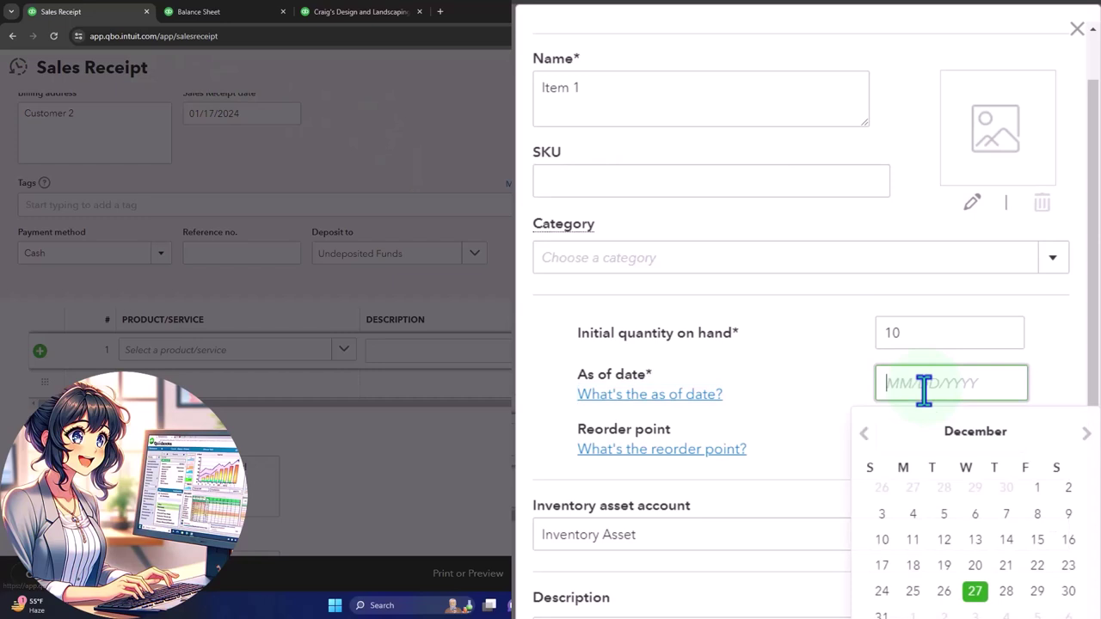
{"action": "left_click", "coordinate": [1040, 489]}
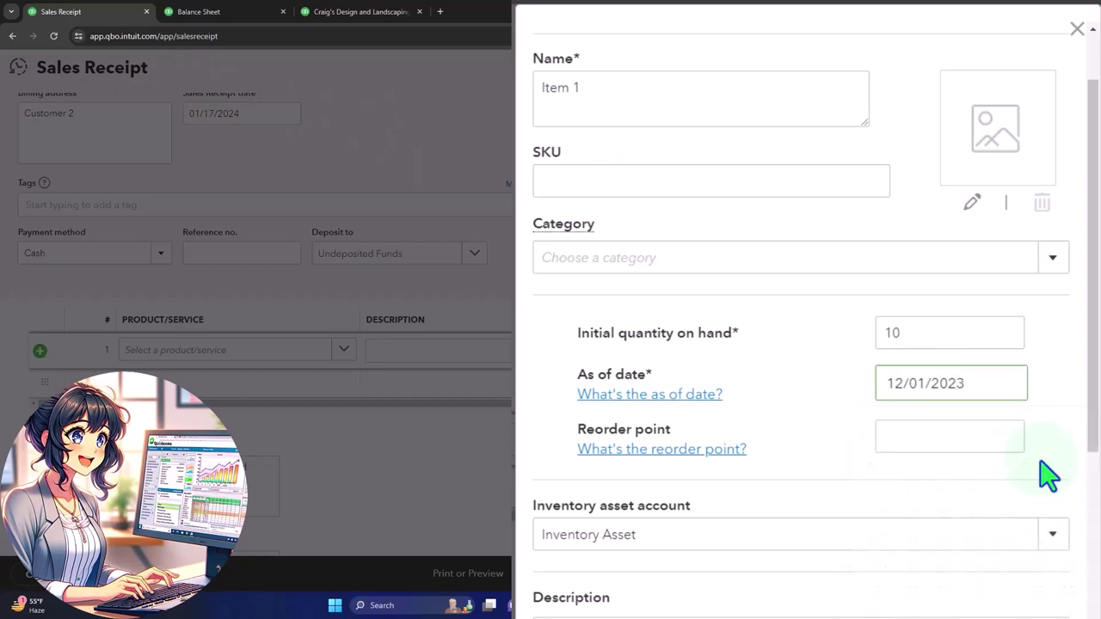
{"action": "left_click", "coordinate": [917, 440]}
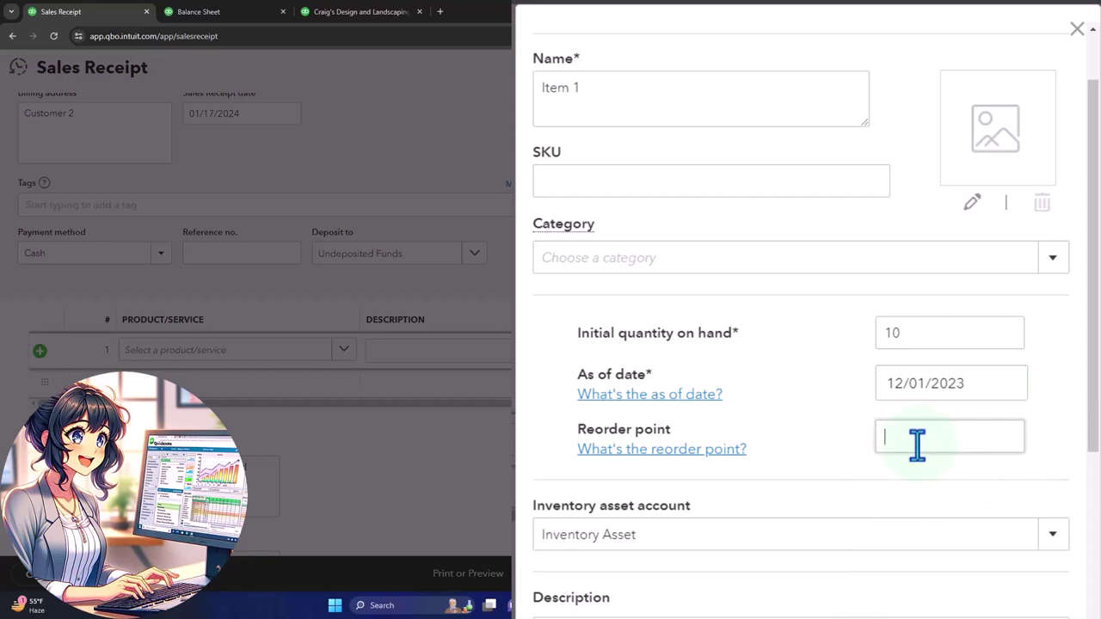
Step: Enter Item 1 as the product's description on sales forms
{"action": "scroll", "coordinate": [916, 443], "scroll_direction": "down", "scroll_amount": 2}
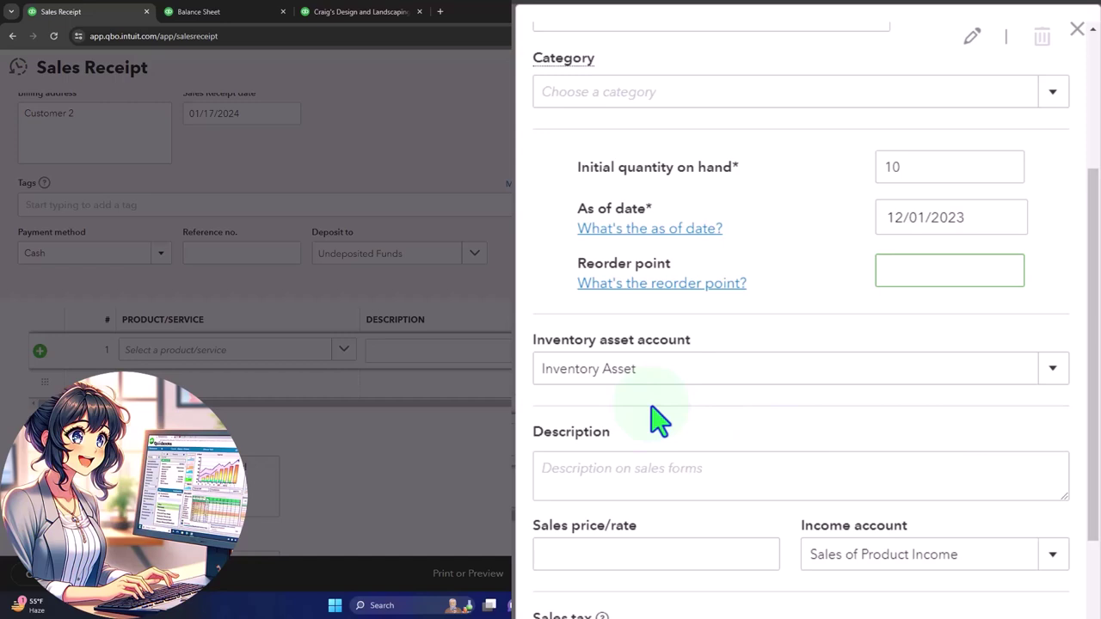
{"action": "scroll", "coordinate": [659, 420], "scroll_direction": "down", "scroll_amount": 2}
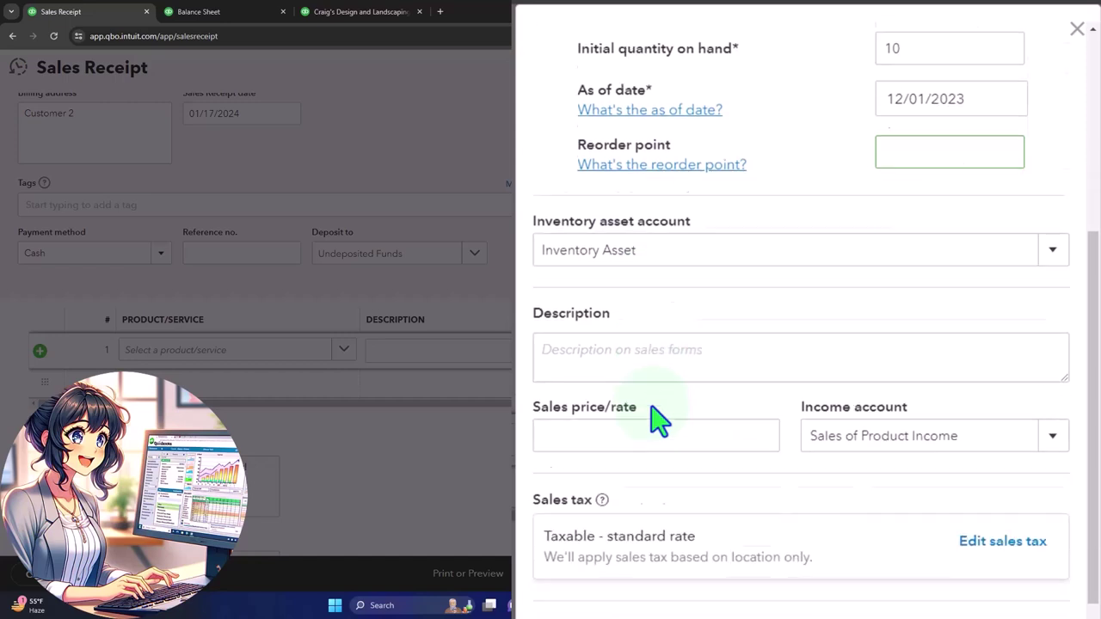
{"action": "left_click", "coordinate": [595, 308]}
{"action": "type", "text": "Item 1"}
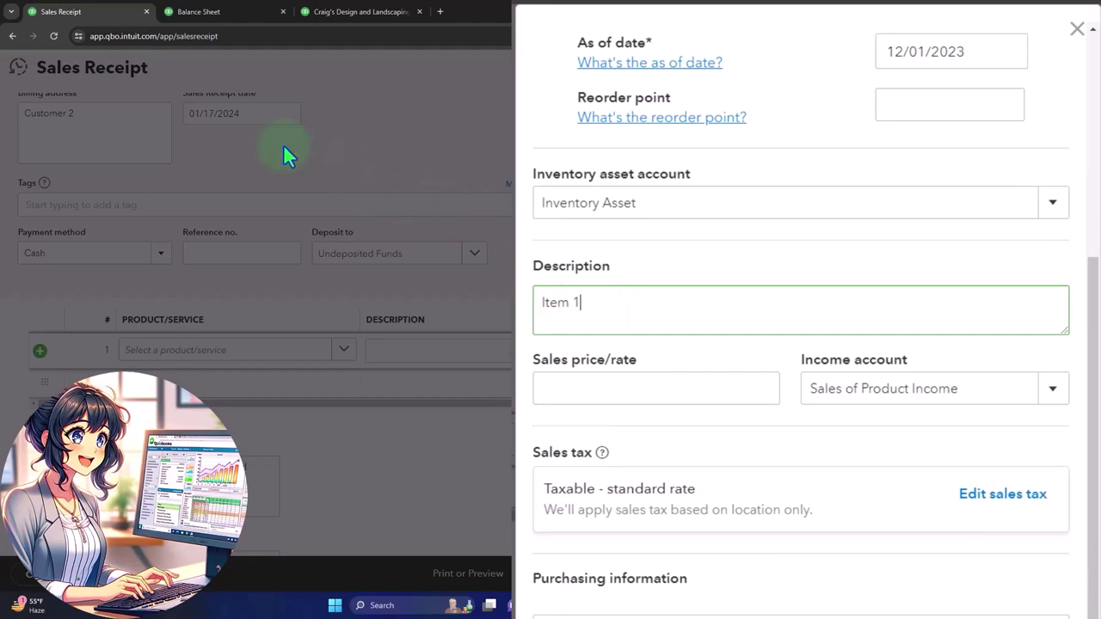